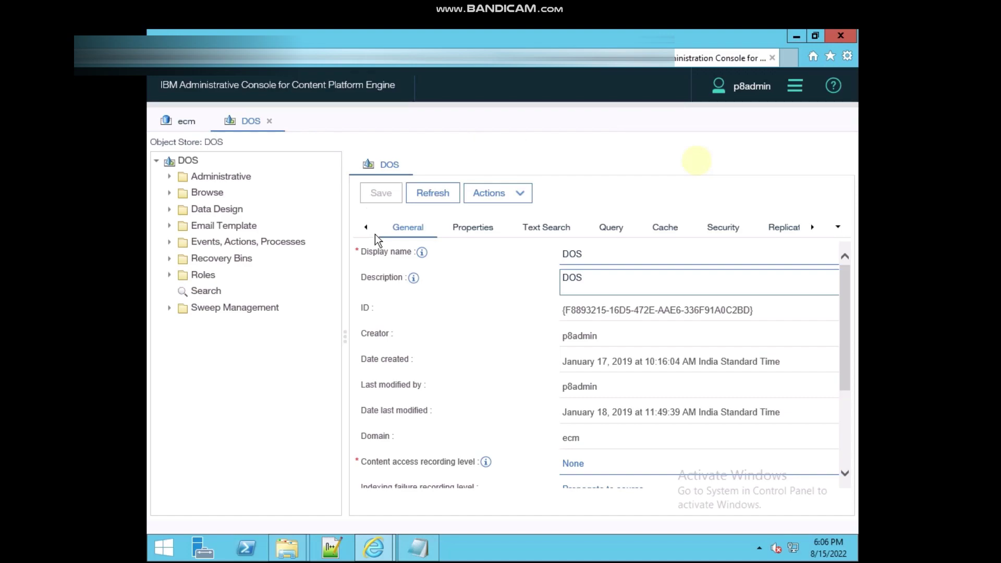
Expand Data Design, then Classes, in the DOS object store tree to list the base classes.
{"action": "left_click", "coordinate": [170, 209]}
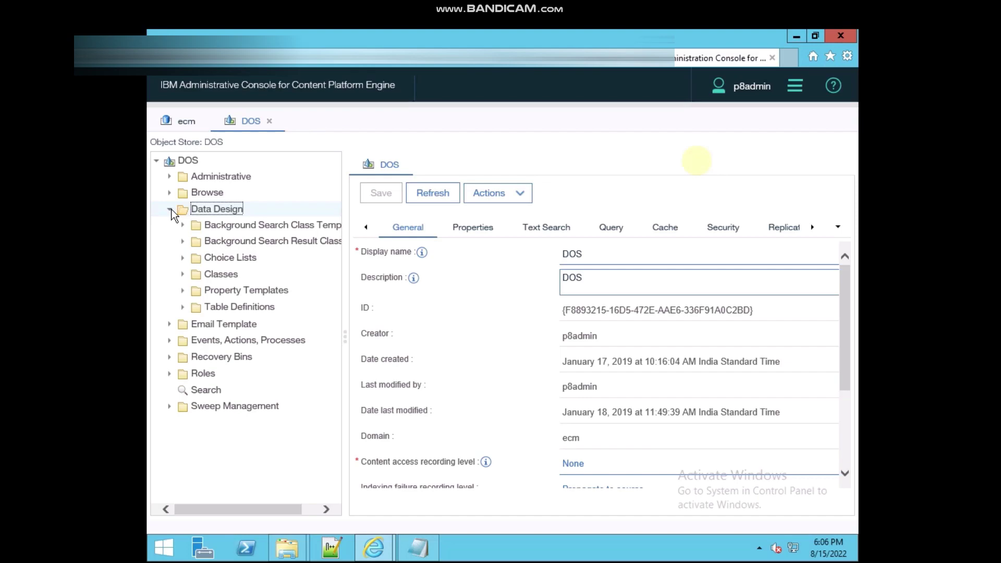
{"action": "left_click", "coordinate": [183, 275]}
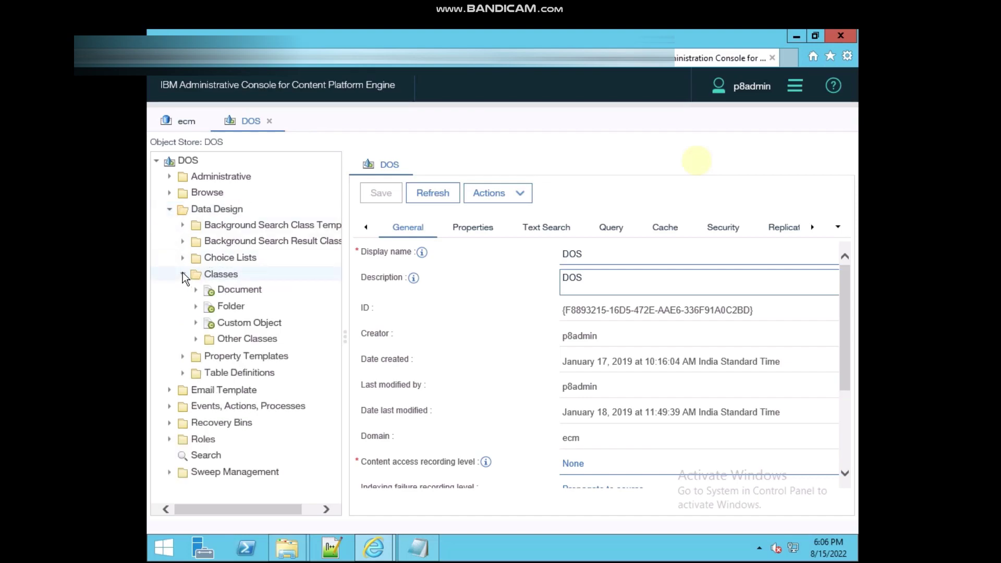
{"action": "left_click", "coordinate": [182, 274]}
{"action": "left_click", "coordinate": [186, 280]}
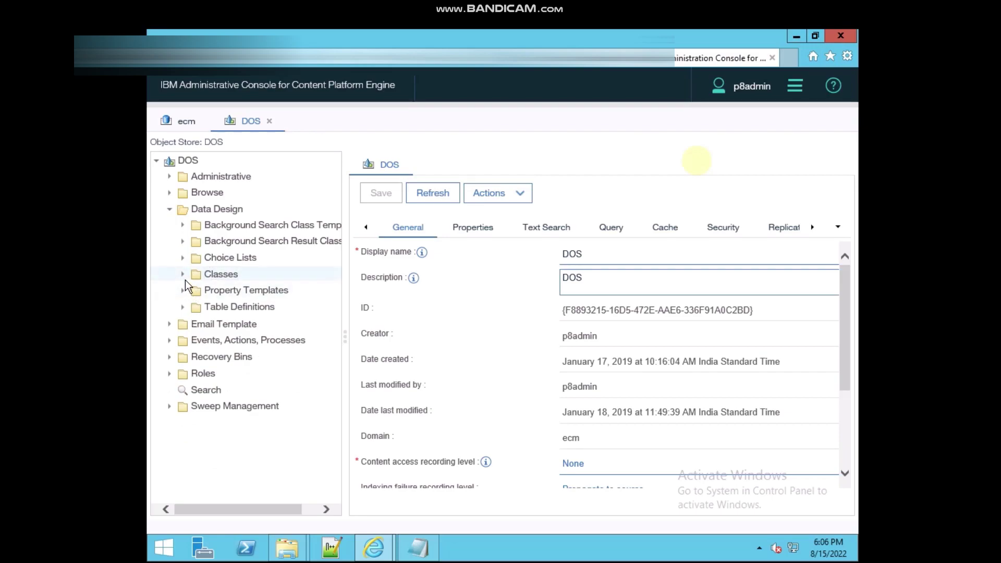
Open the TestClass1 subclass under Document and view its Default Instance Security permissions.
{"action": "left_click", "coordinate": [197, 295]}
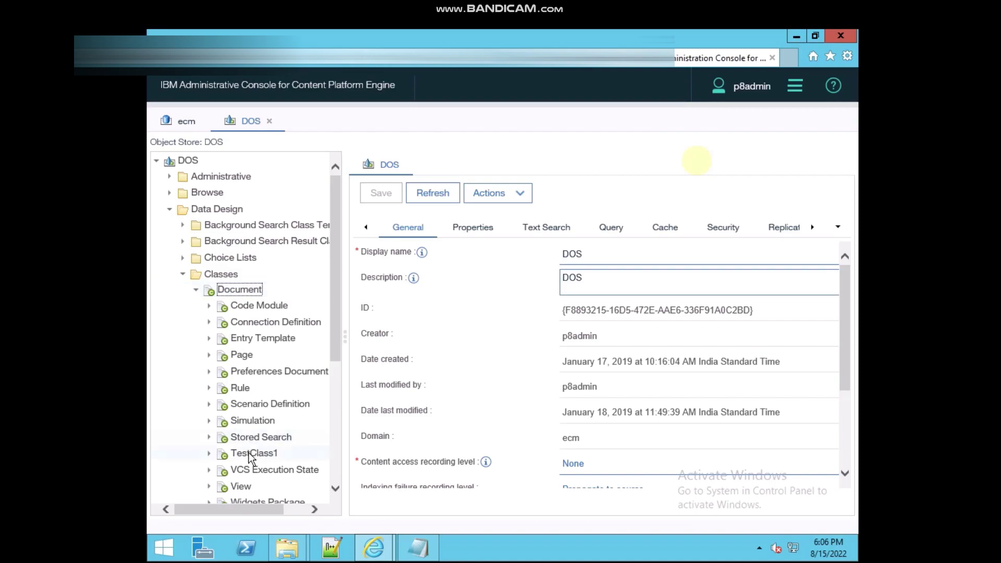
{"action": "left_click", "coordinate": [252, 454]}
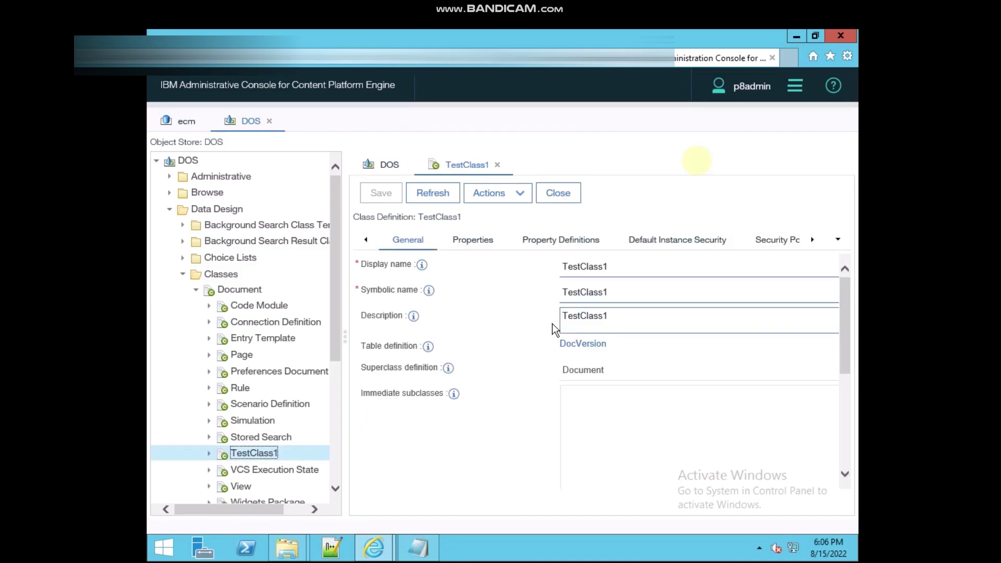
{"action": "left_click", "coordinate": [686, 247]}
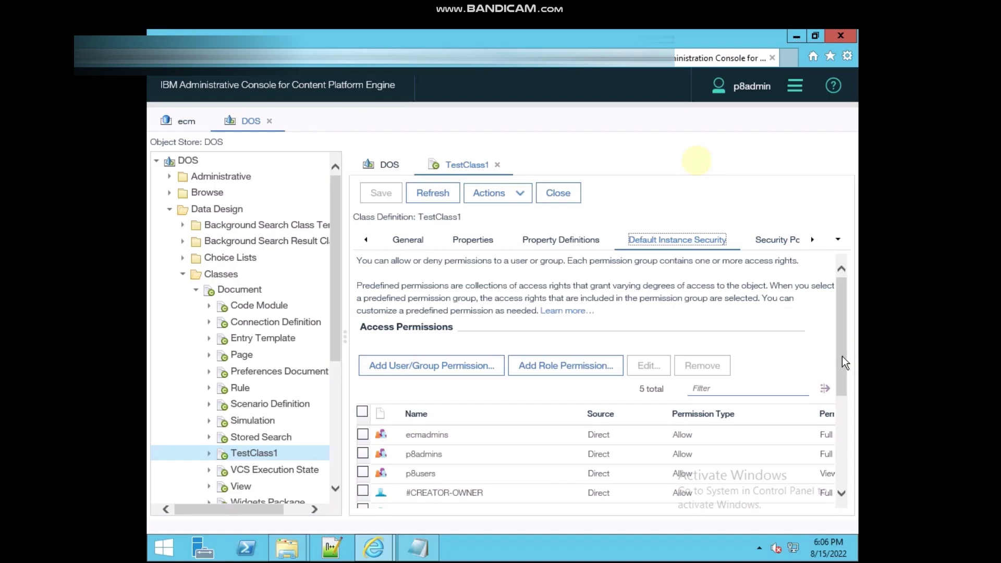
{"action": "mouse_move", "coordinate": [843, 355]}
{"action": "left_mouse_down"}
{"action": "mouse_move", "coordinate": [843, 384]}
{"action": "mouse_move", "coordinate": [843, 339]}
{"action": "left_mouse_up"}
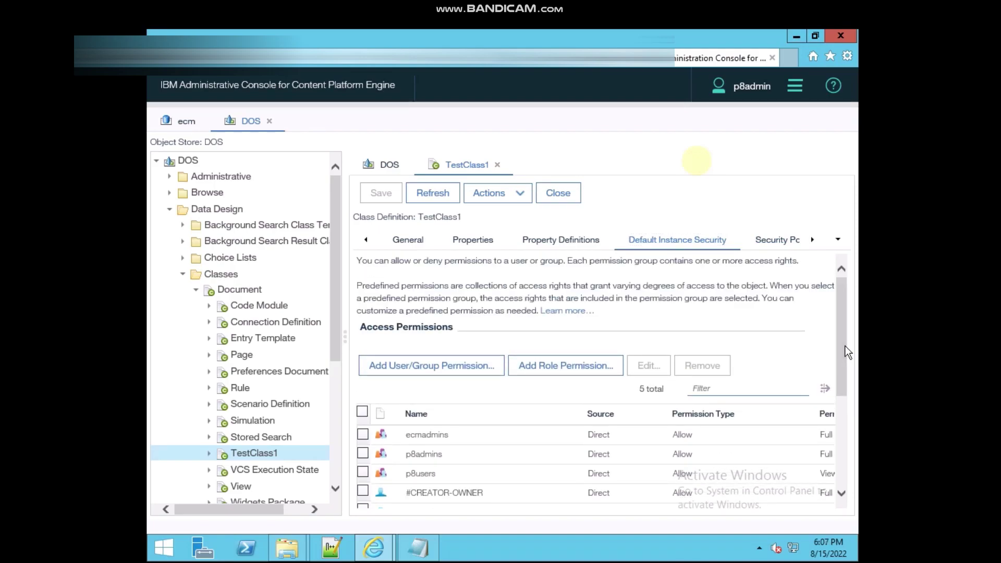
Check TestClass1's Security Policy, then view its Security tab permissions with a narrower Name column.
{"action": "left_click", "coordinate": [811, 241]}
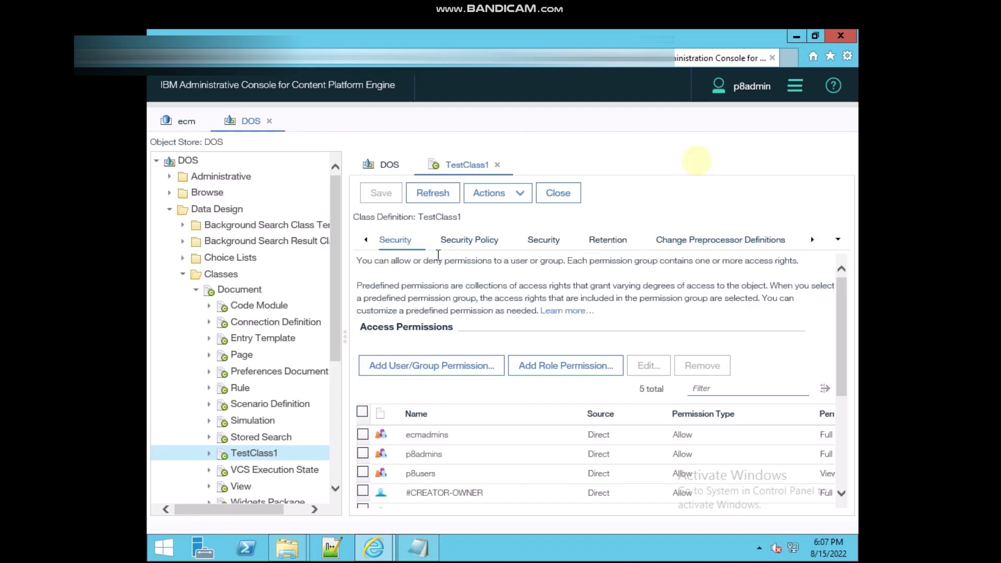
{"action": "left_click", "coordinate": [459, 243]}
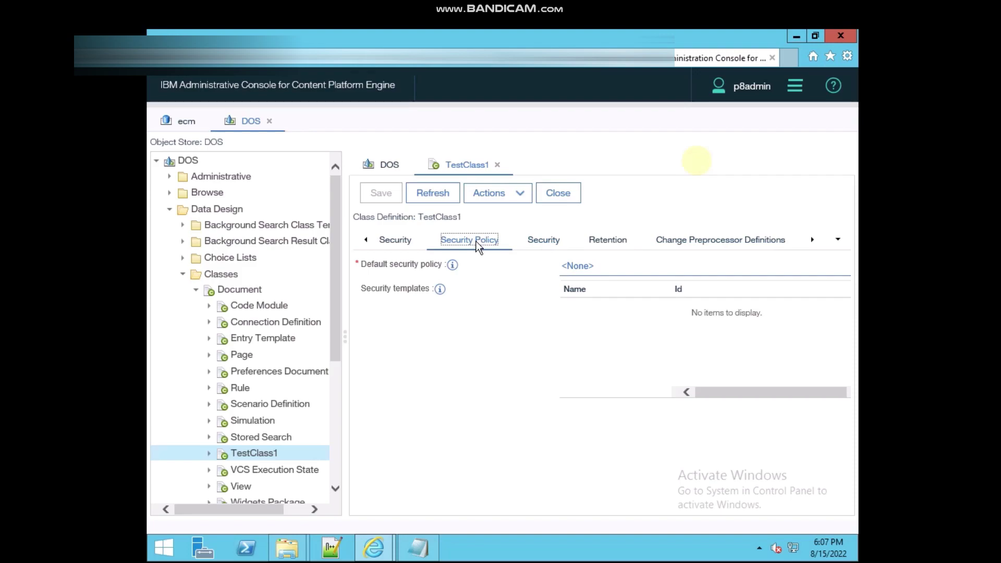
{"action": "left_click", "coordinate": [540, 242]}
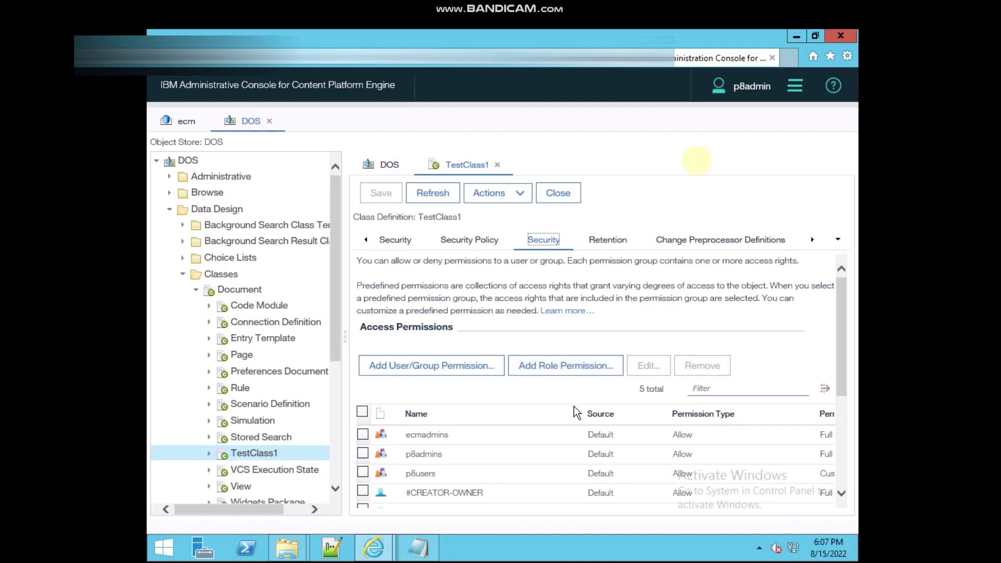
{"action": "left_click_drag", "start_coordinate": [584, 412], "coordinate": [512, 413]}
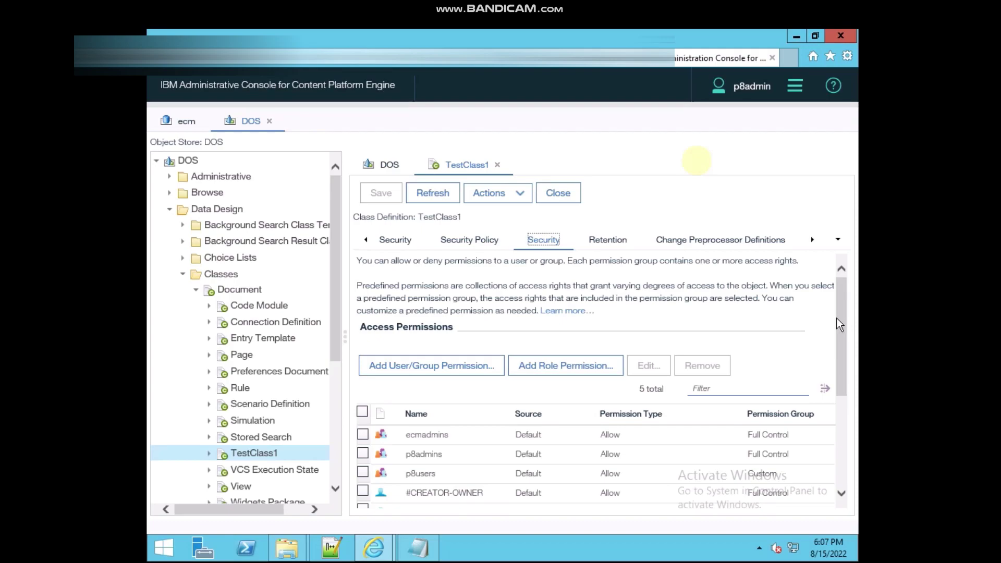
{"action": "left_click_drag", "start_coordinate": [837, 319], "coordinate": [840, 352]}
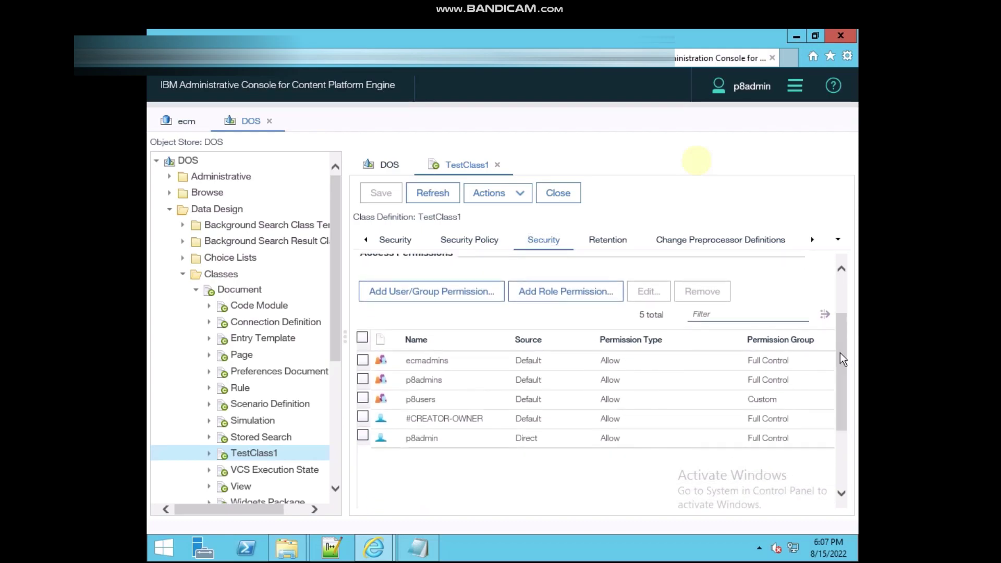
Start a new user/group permission and search for accounts starting with 'p8'.
{"action": "left_click", "coordinate": [380, 296]}
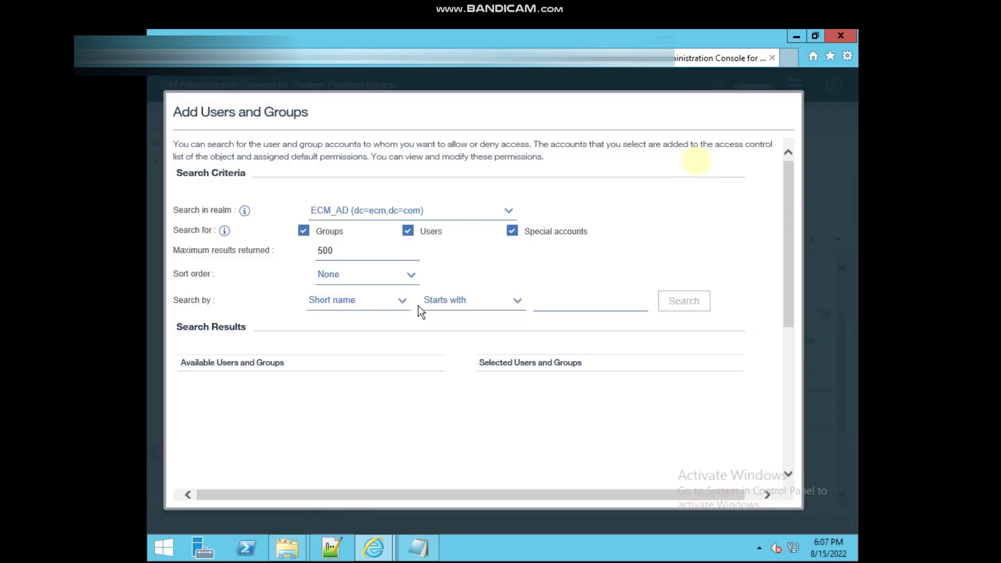
{"action": "left_click", "coordinate": [562, 301]}
{"action": "type", "text": "p8"}
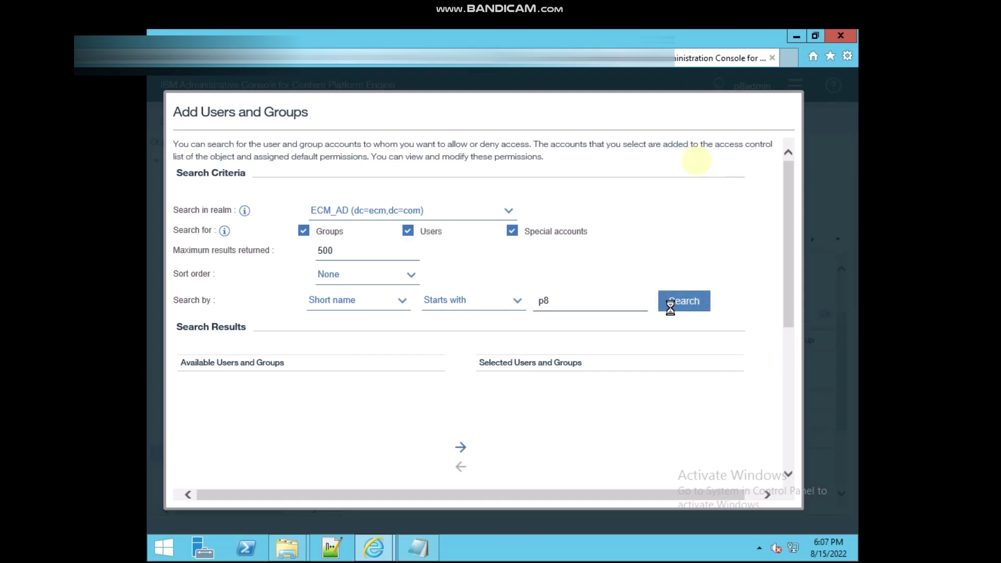
{"action": "key", "text": "Tab"}
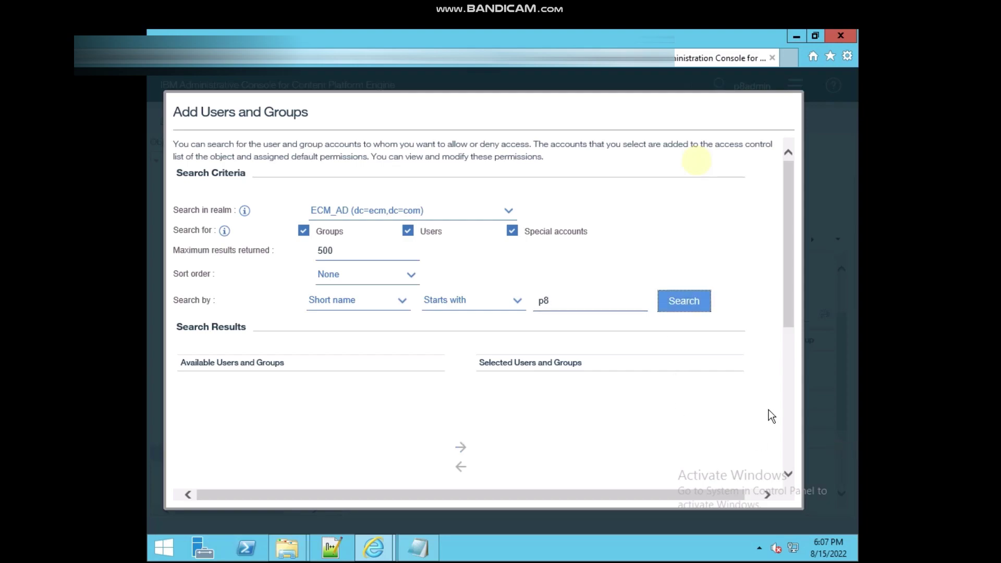
{"action": "key", "text": "Return"}
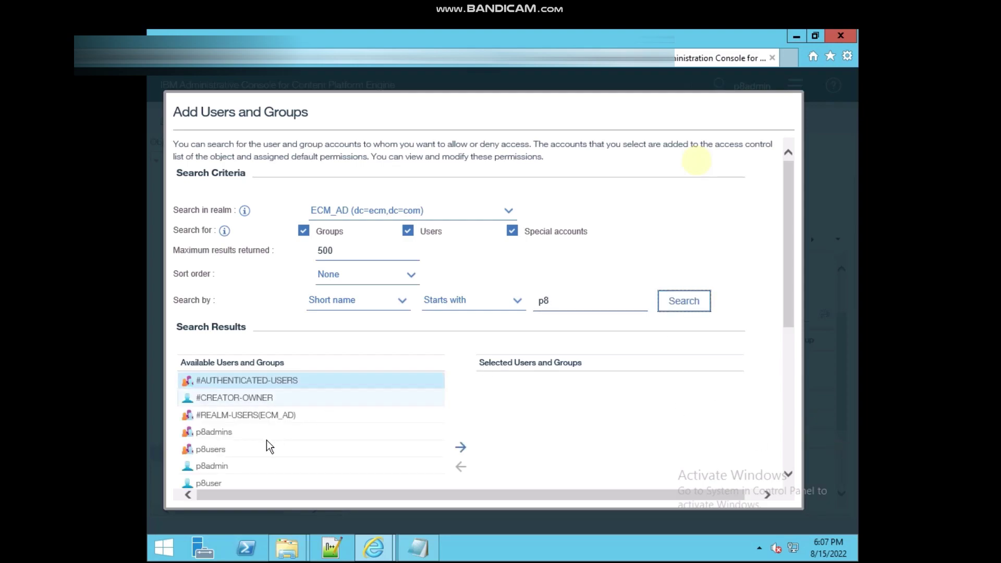
Select the p8users group from the results and move it to the selected accounts.
{"action": "scroll", "coordinate": [251, 458], "scroll_direction": "down", "scroll_amount": 2}
{"action": "scroll", "coordinate": [252, 458], "scroll_direction": "down", "scroll_amount": 1}
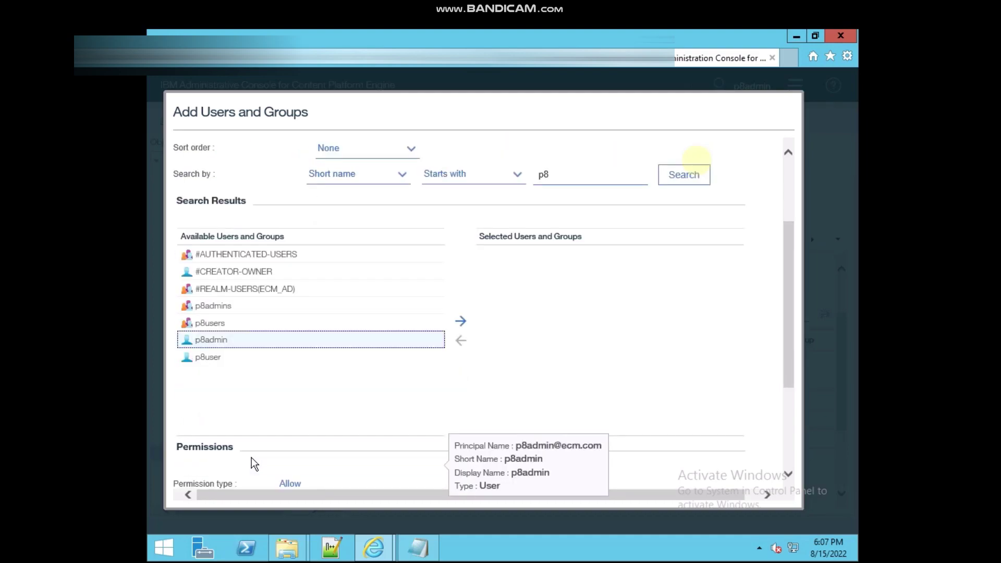
{"action": "left_click", "coordinate": [224, 341]}
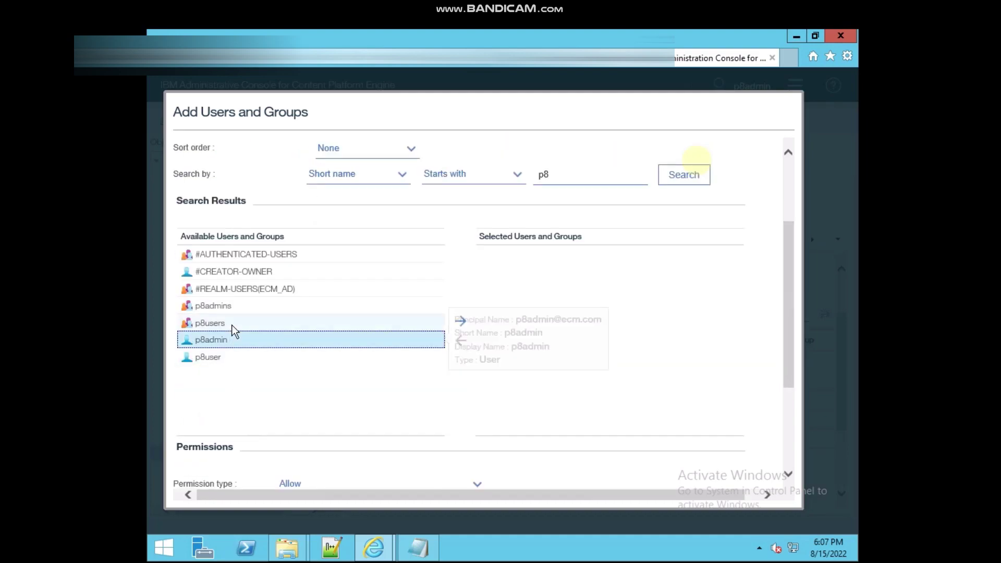
{"action": "left_click", "coordinate": [232, 326]}
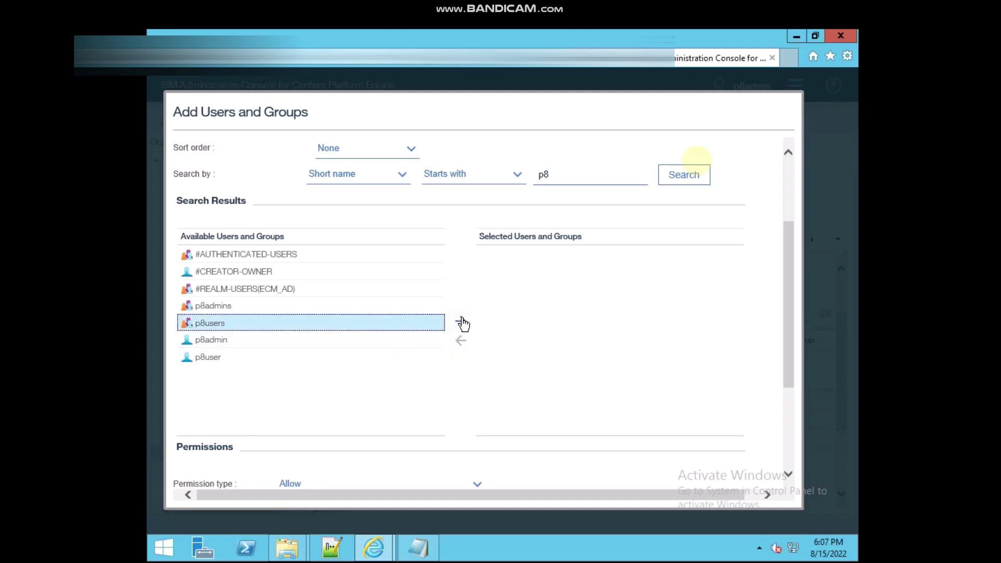
{"action": "left_click", "coordinate": [461, 321]}
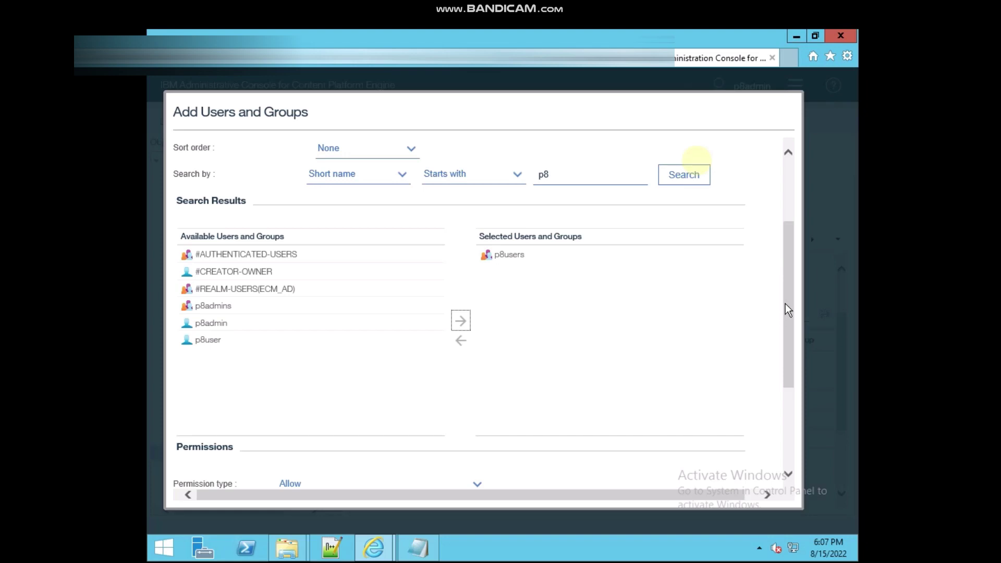
Set the p8users Permission group to View properties <Default>.
{"action": "left_click_drag", "start_coordinate": [785, 303], "coordinate": [790, 396]}
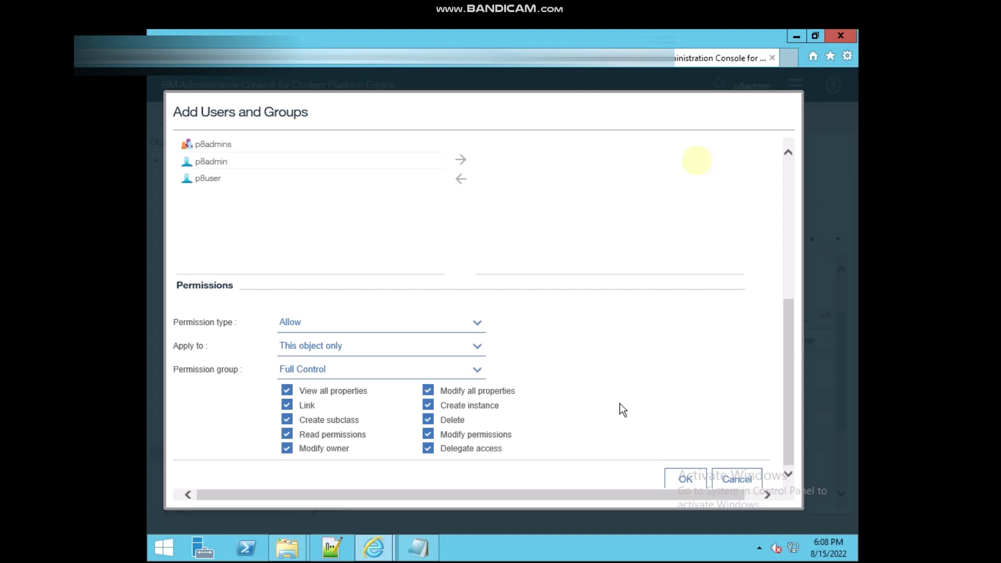
{"action": "left_click", "coordinate": [477, 370]}
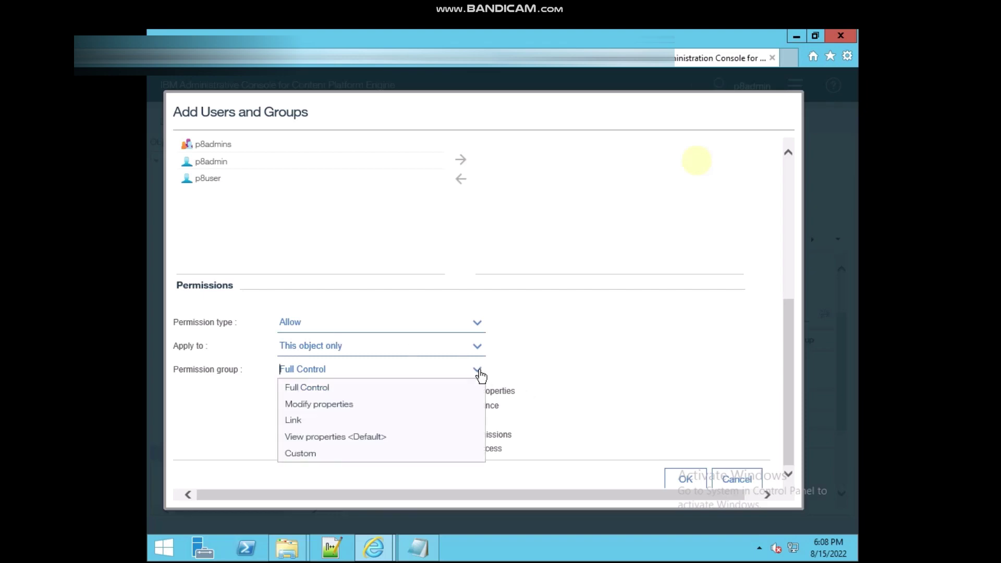
{"action": "left_click", "coordinate": [354, 404]}
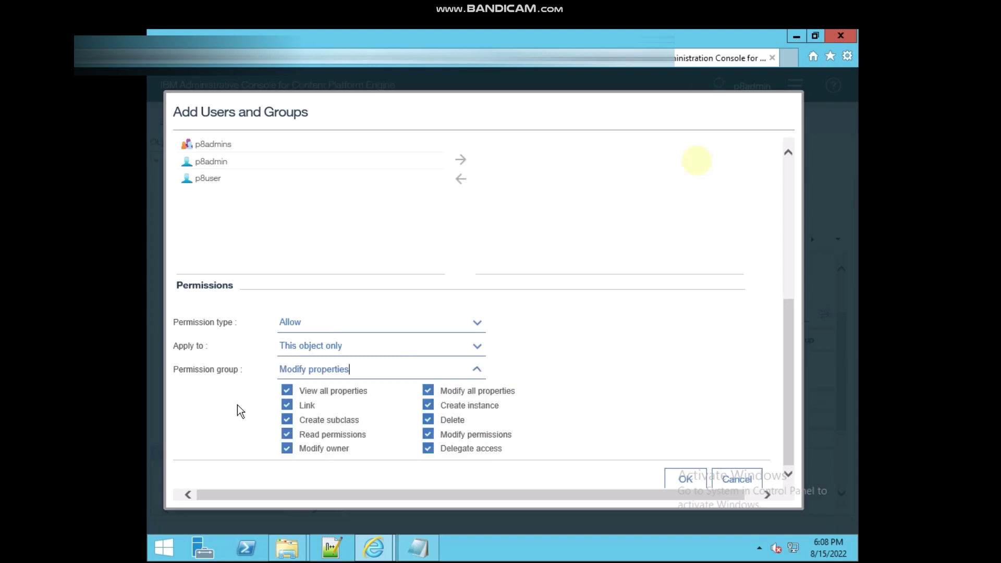
{"action": "left_click", "coordinate": [476, 374]}
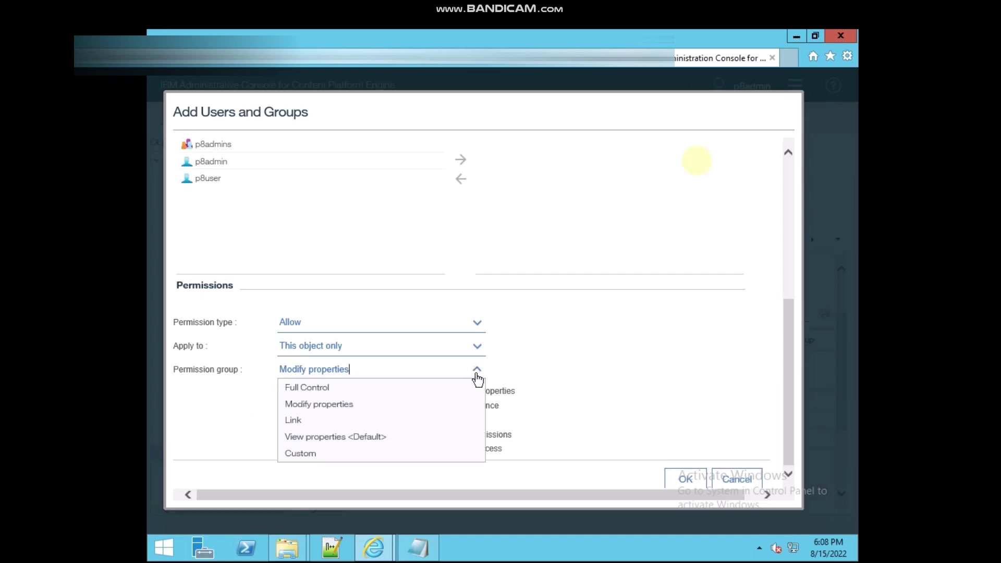
{"action": "left_click", "coordinate": [345, 438]}
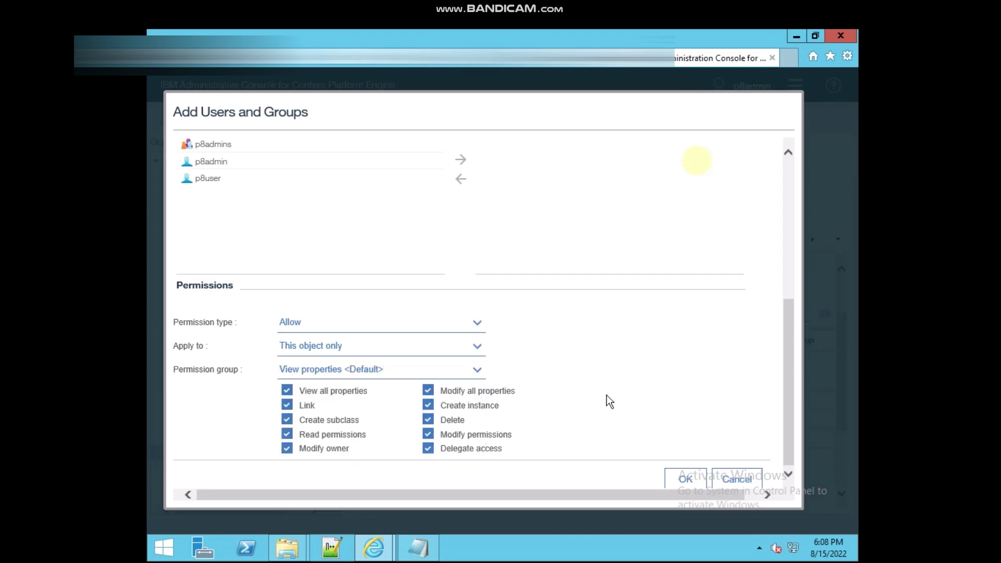
Uncheck the Create instance, Link, Create subclass, Read permissions and Modify owner rights.
{"action": "left_click", "coordinate": [434, 391]}
{"action": "left_click", "coordinate": [428, 391]}
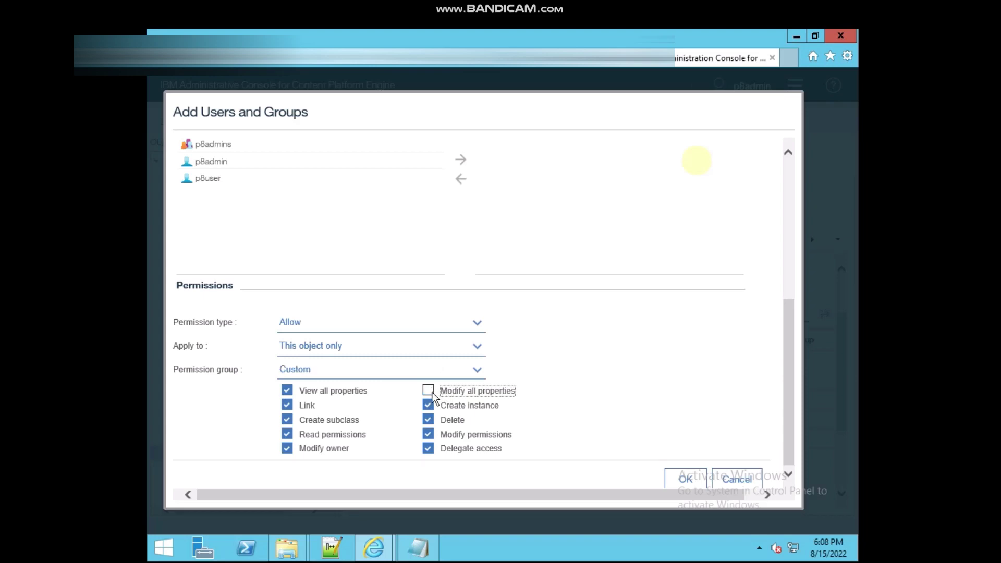
{"action": "left_click", "coordinate": [434, 392]}
{"action": "left_click", "coordinate": [427, 406]}
{"action": "left_click", "coordinate": [287, 406]}
{"action": "left_click", "coordinate": [288, 420]}
{"action": "left_click", "coordinate": [287, 434]}
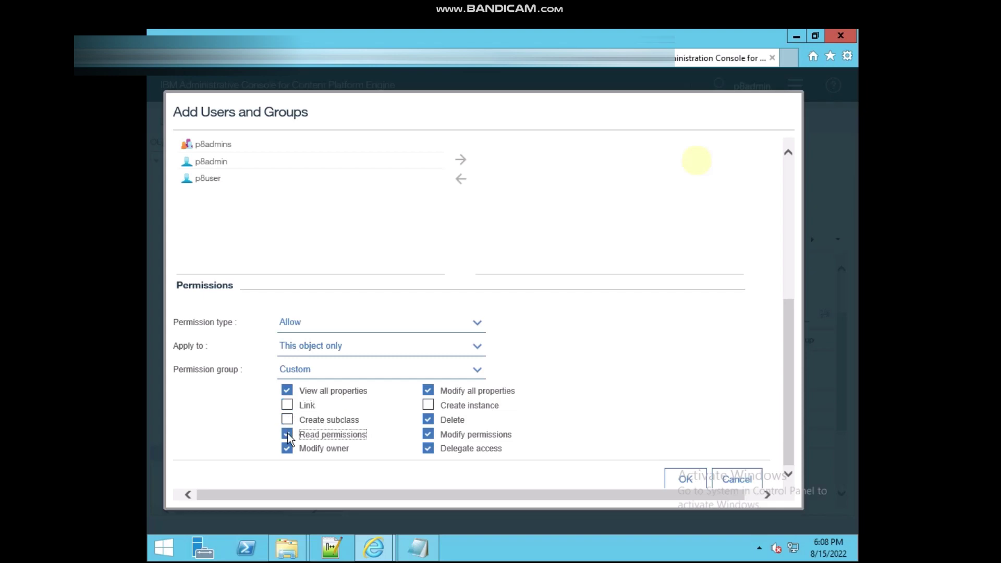
{"action": "left_click", "coordinate": [287, 448]}
Re-enable all rights, leaving only Read permissions and Modify owner unchecked.
{"action": "left_click", "coordinate": [423, 450]}
{"action": "left_click", "coordinate": [426, 447]}
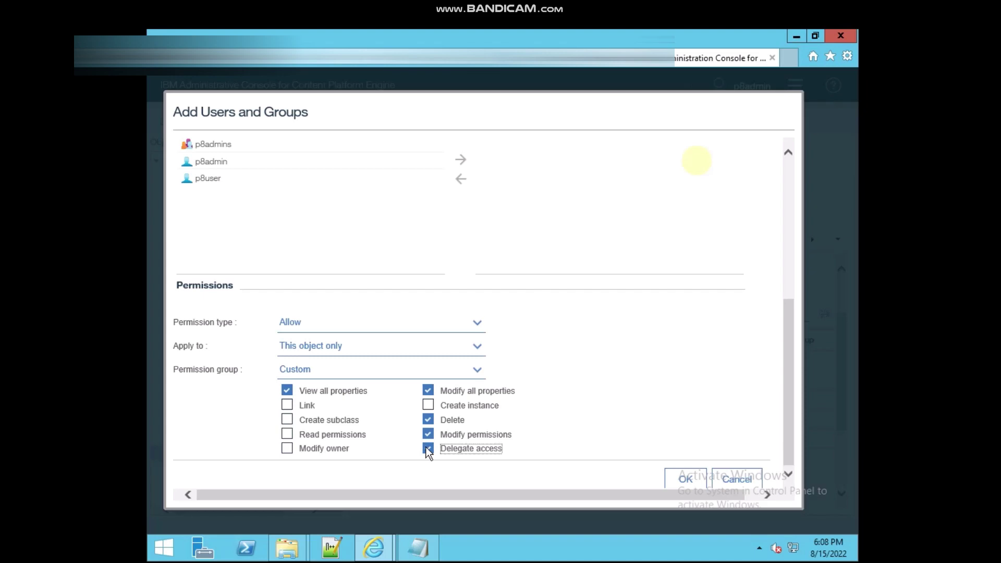
{"action": "left_click", "coordinate": [428, 433]}
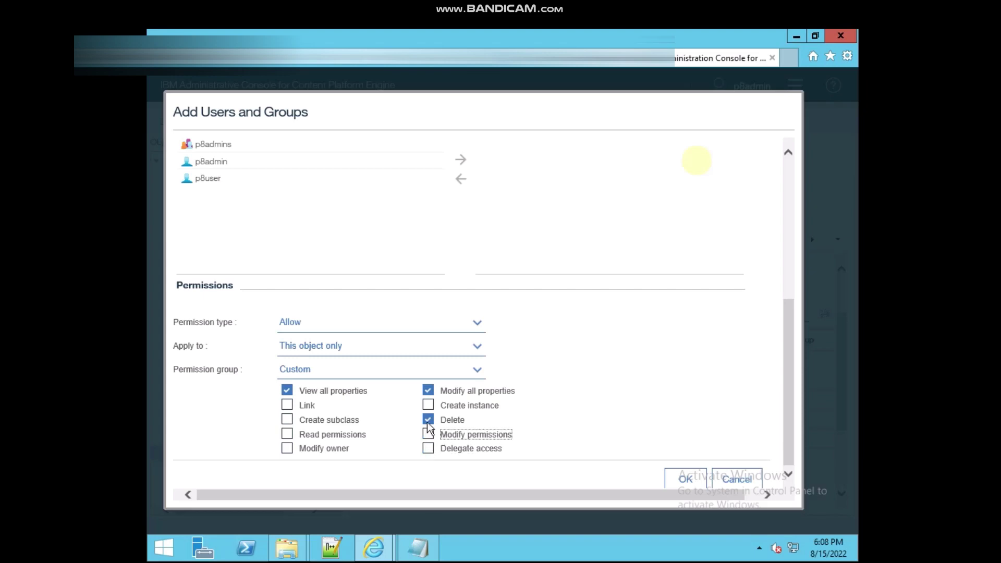
{"action": "left_click", "coordinate": [428, 420]}
{"action": "left_click", "coordinate": [430, 392]}
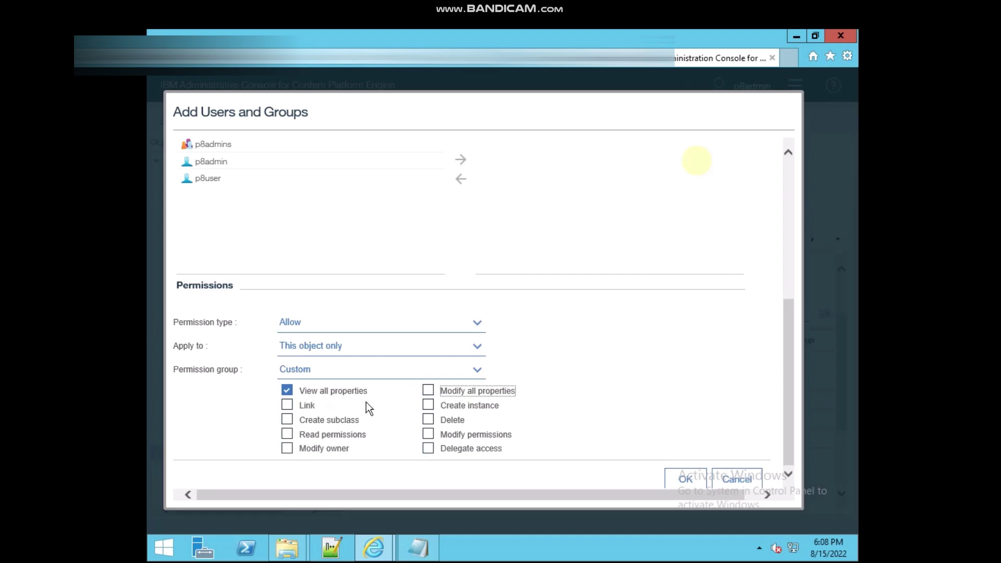
{"action": "left_click", "coordinate": [288, 433]}
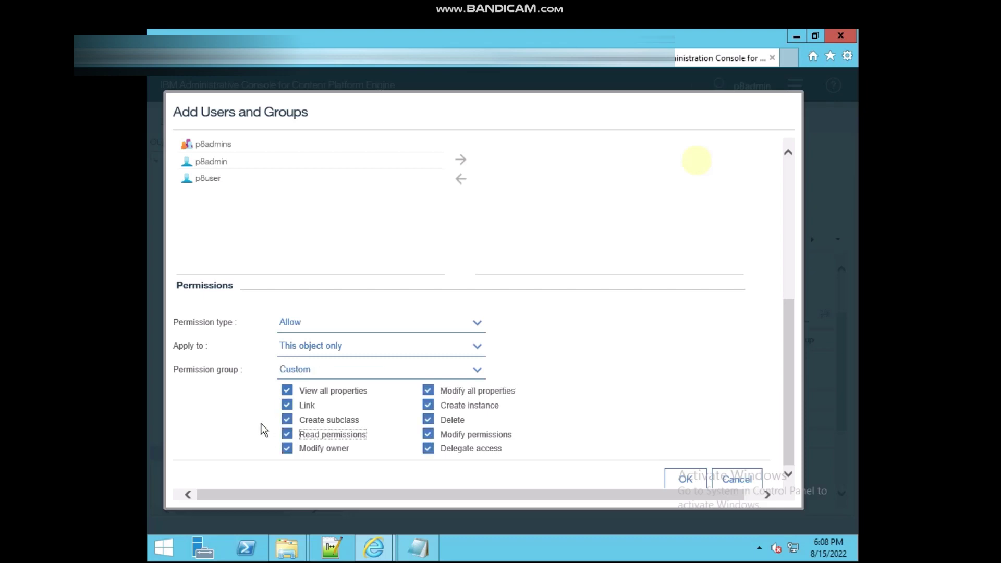
{"action": "left_click", "coordinate": [285, 446]}
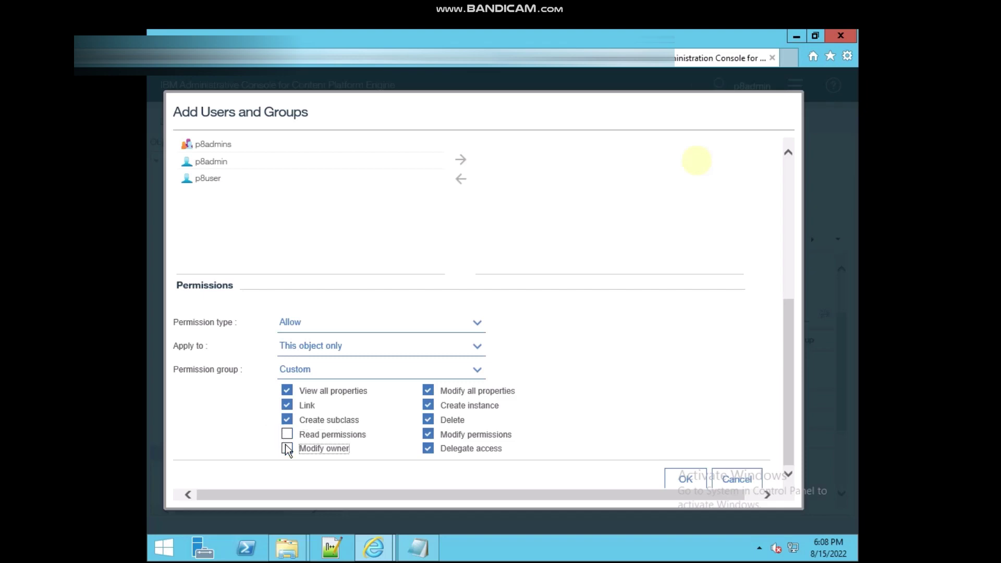
{"action": "left_click", "coordinate": [422, 449]}
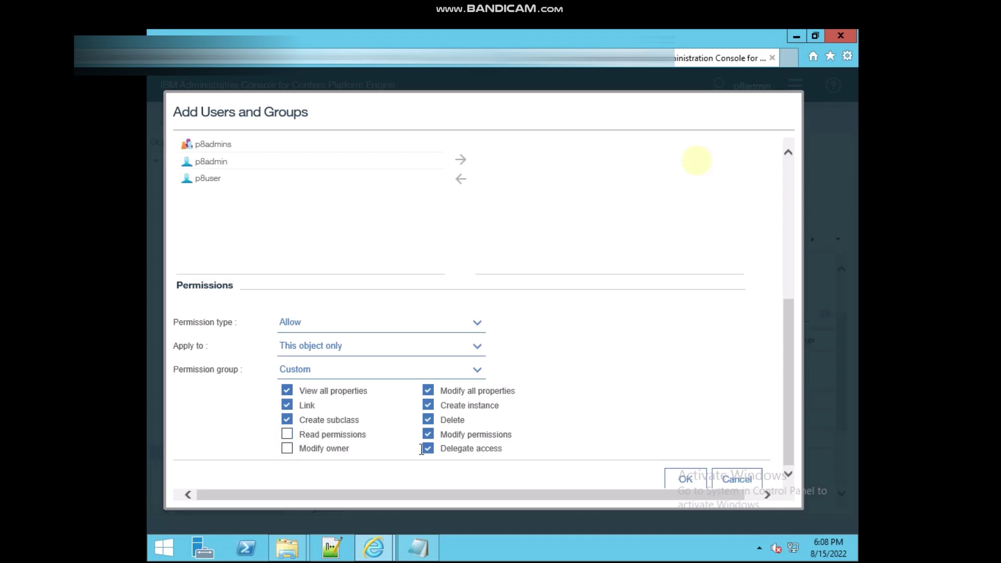
Choose Full Control as the p8users permission group and add the entry.
{"action": "left_click", "coordinate": [473, 372]}
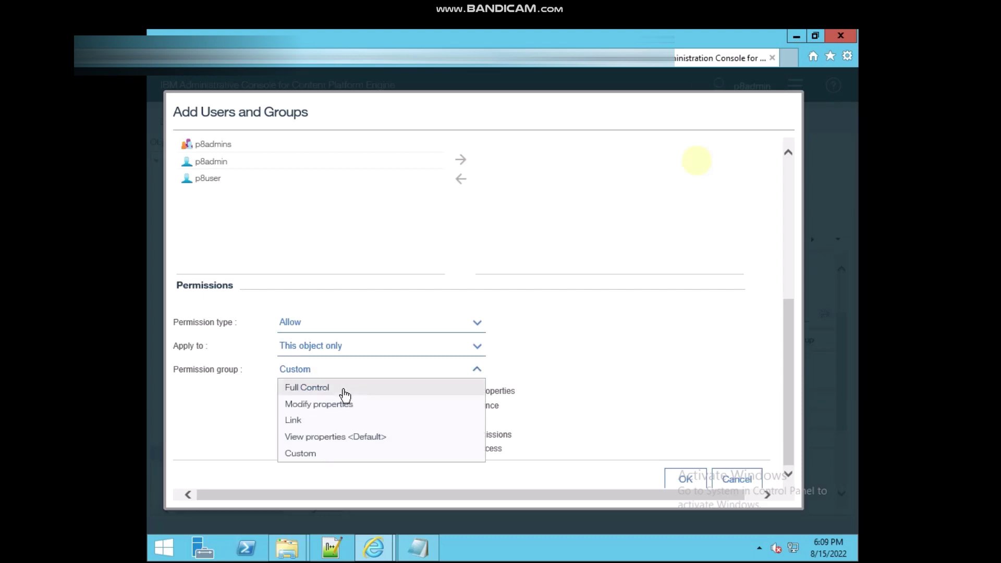
{"action": "key", "text": "Return"}
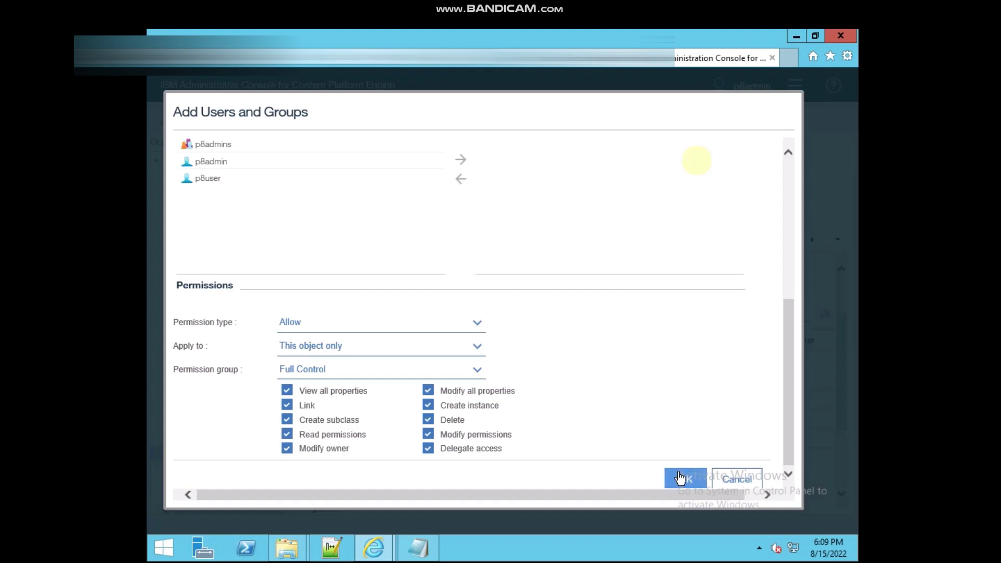
{"action": "left_click", "coordinate": [680, 477]}
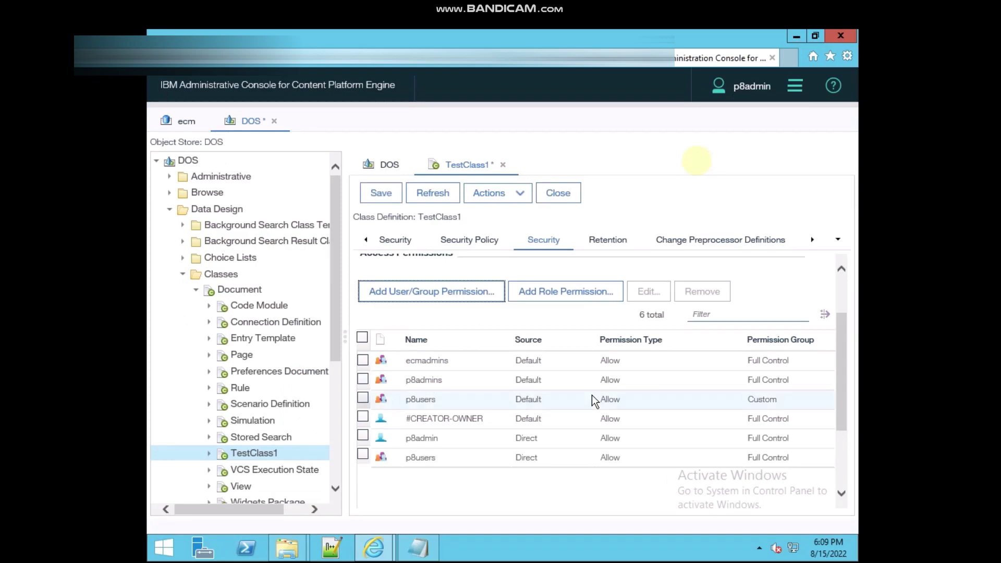
Compare the new direct p8users entry with the default p8users entry in the list.
{"action": "left_click", "coordinate": [474, 453]}
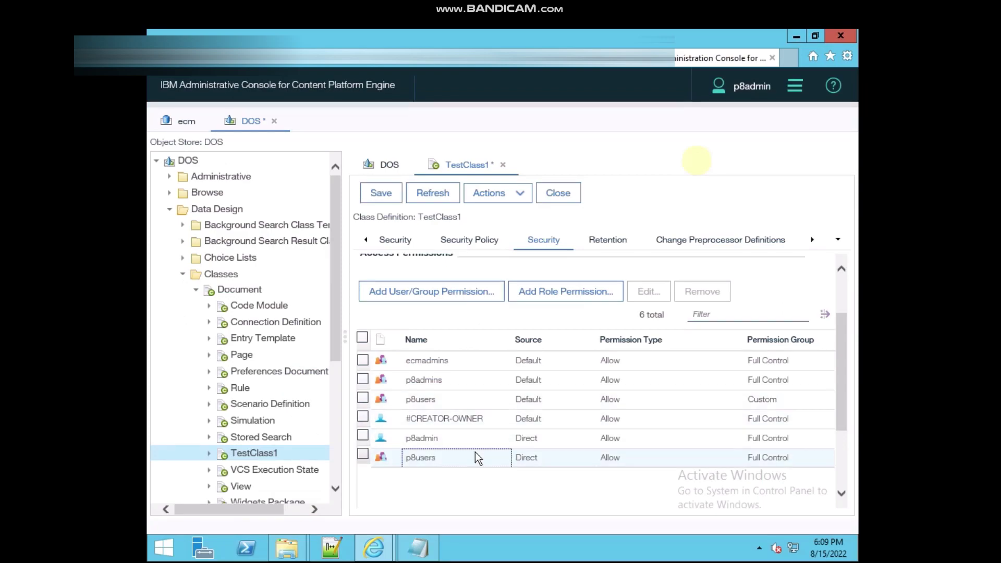
{"action": "left_click", "coordinate": [473, 399]}
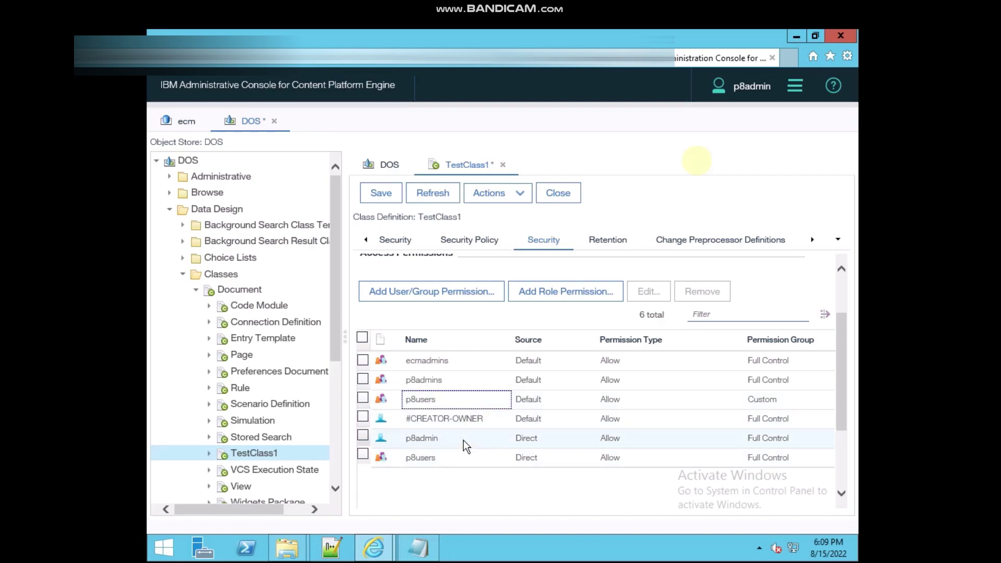
{"action": "left_click", "coordinate": [465, 457]}
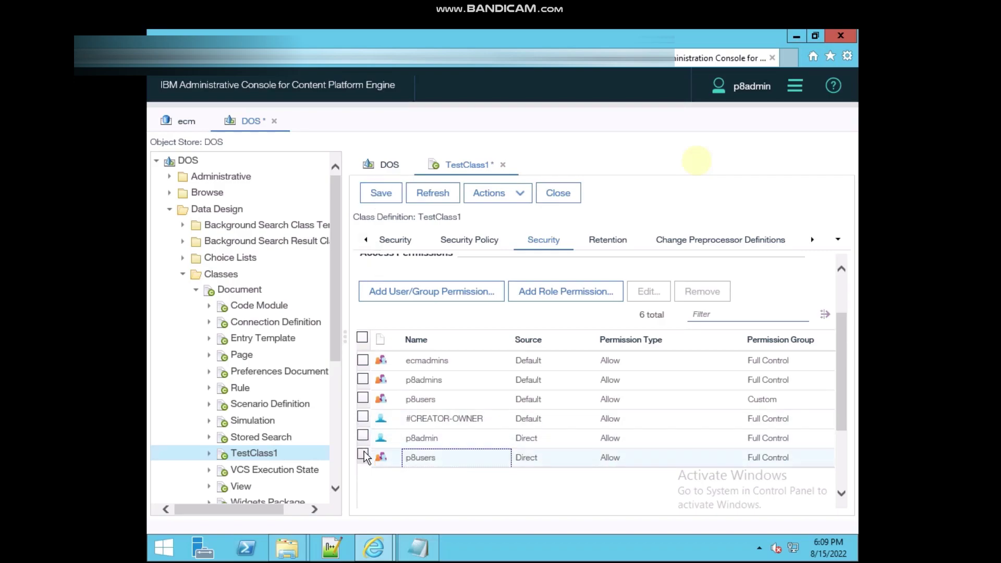
Save TestClass1's security and reveal the p8users row's Permission Group as Full Control.
{"action": "left_click", "coordinate": [386, 190]}
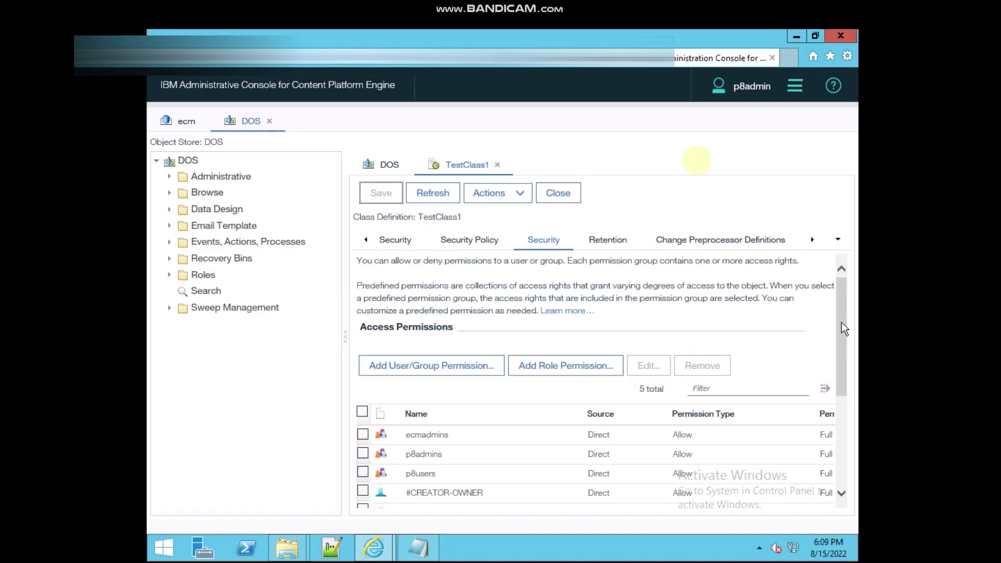
{"action": "left_click_drag", "start_coordinate": [842, 322], "coordinate": [840, 349]}
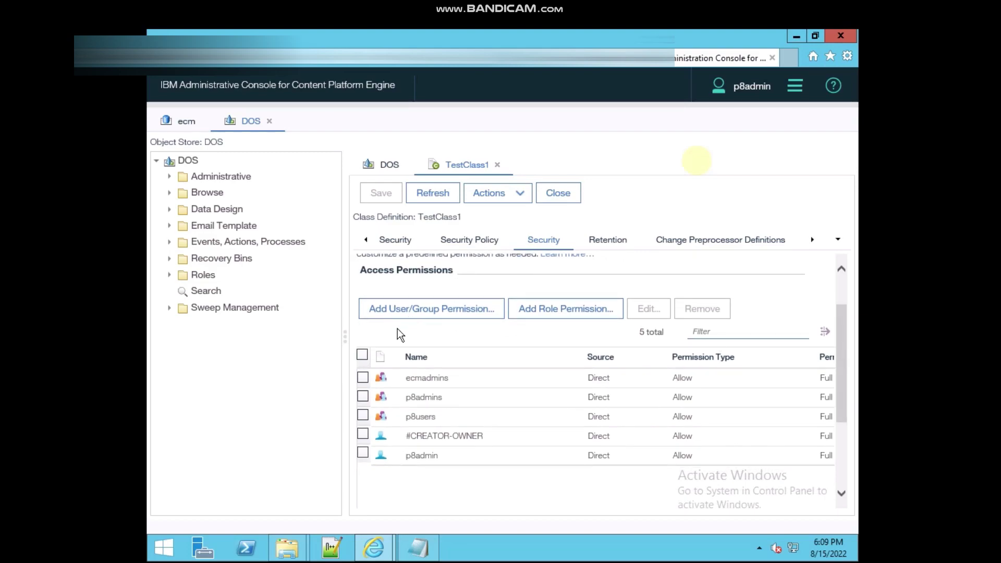
{"action": "left_click", "coordinate": [362, 416]}
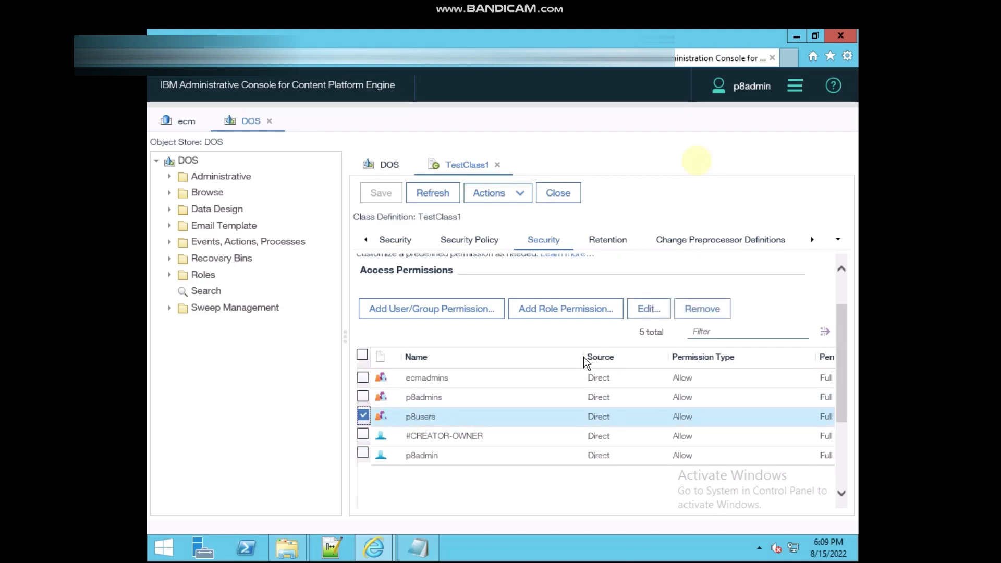
{"action": "left_click_drag", "start_coordinate": [583, 357], "coordinate": [525, 359]}
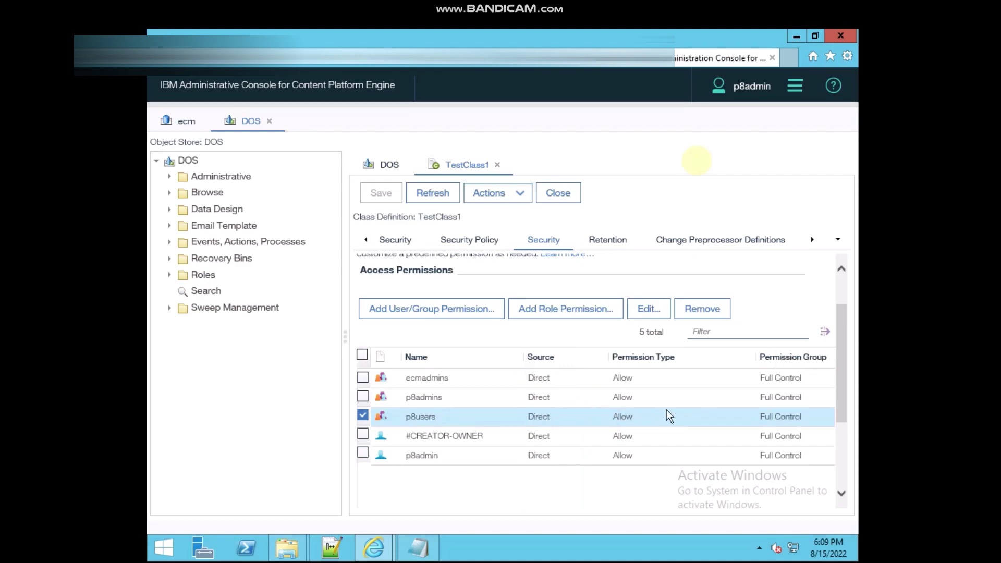
Change the p8users permission group to View properties <Default> and confirm.
{"action": "left_click", "coordinate": [647, 311]}
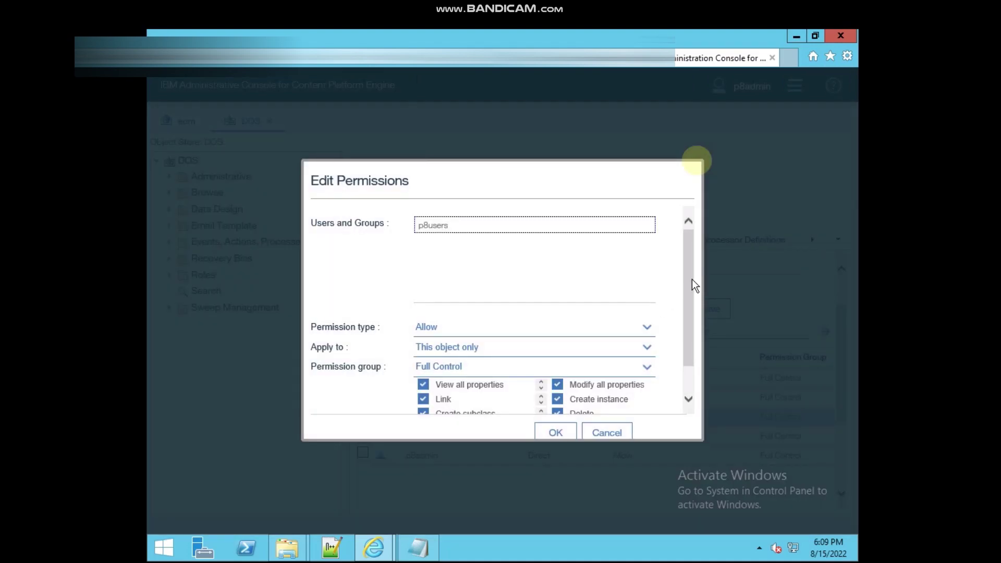
{"action": "left_click_drag", "start_coordinate": [692, 281], "coordinate": [688, 312]}
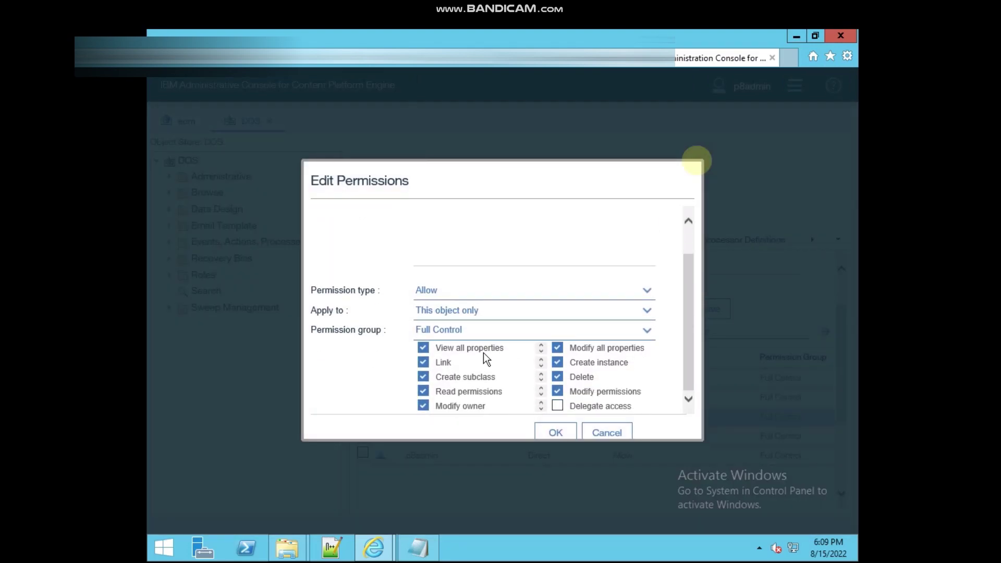
{"action": "left_click", "coordinate": [648, 330]}
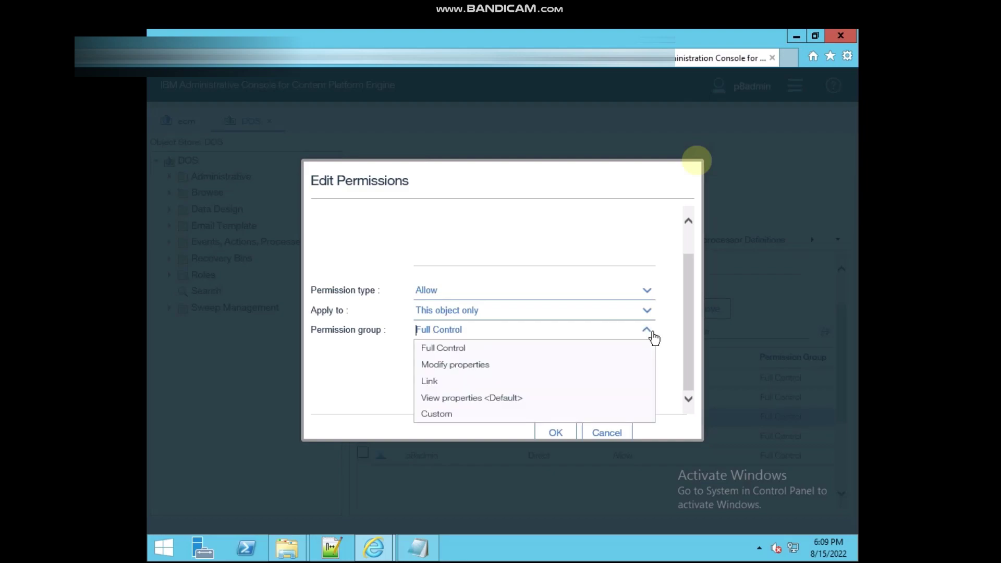
{"action": "left_click", "coordinate": [478, 398]}
{"action": "scroll", "coordinate": [478, 394], "scroll_direction": "up", "scroll_amount": 1}
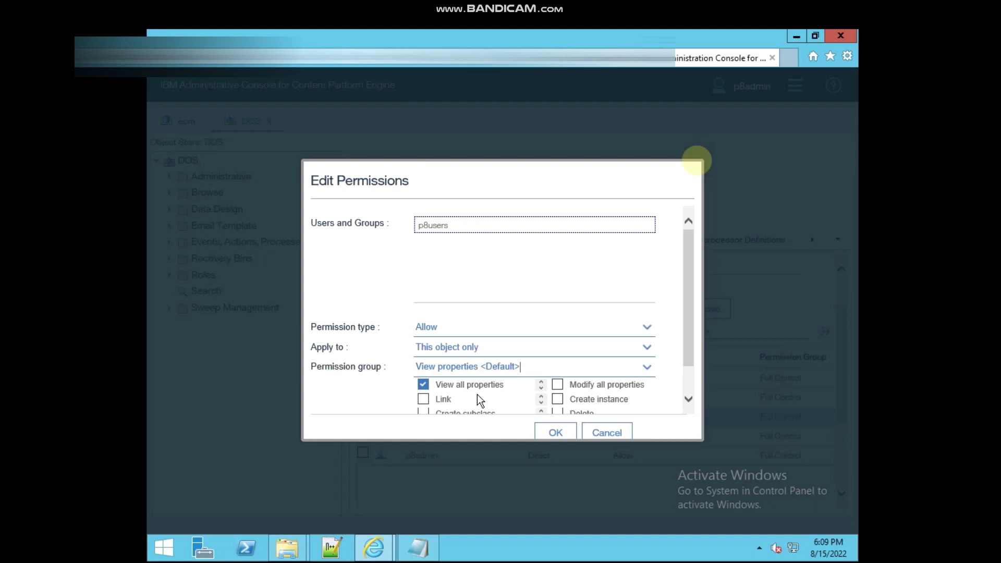
{"action": "scroll", "coordinate": [691, 281], "scroll_direction": "down", "scroll_amount": 1}
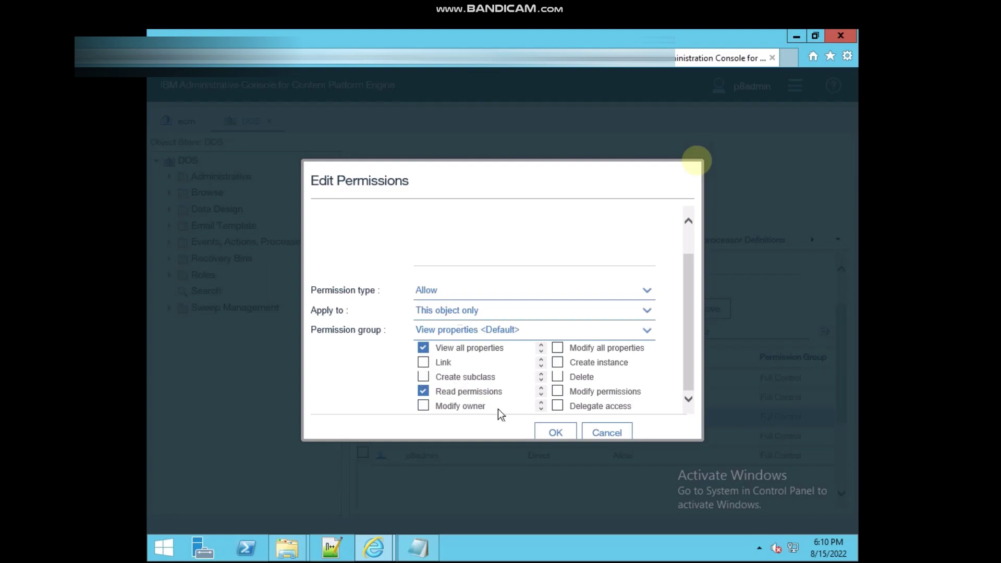
{"action": "left_click", "coordinate": [554, 429]}
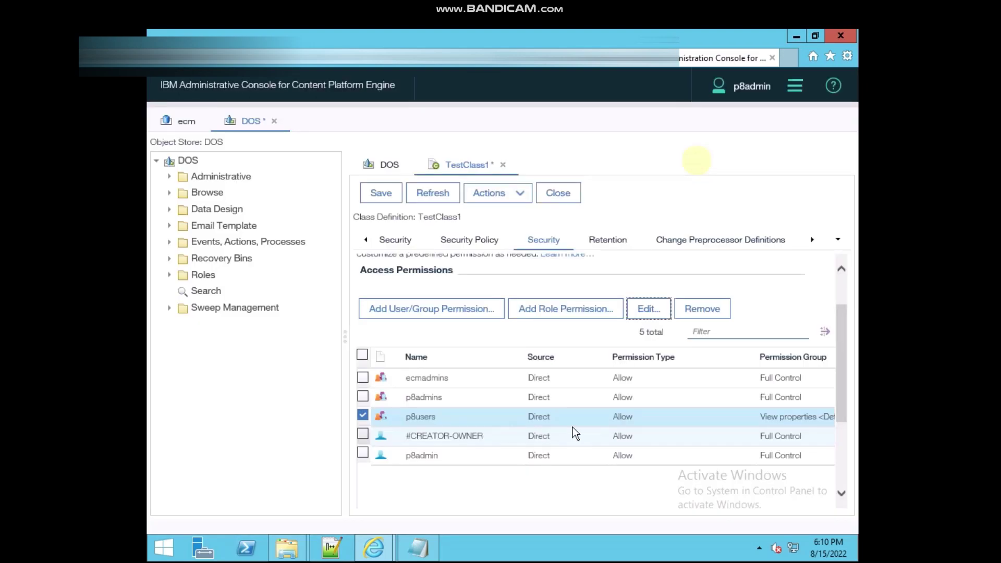
Save the TestClass1 class and return to IBM Case Manager.
{"action": "left_click", "coordinate": [687, 417]}
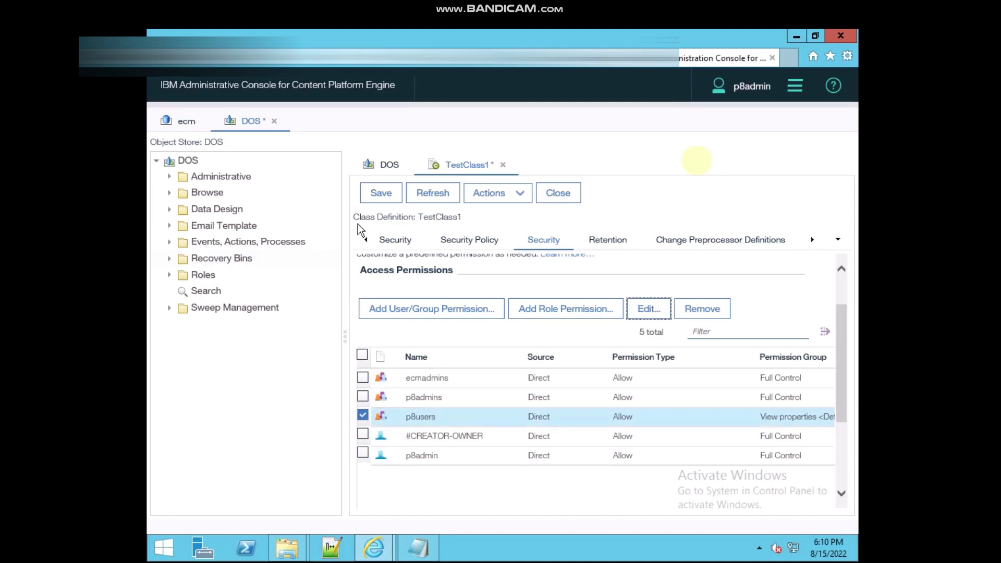
{"action": "left_click", "coordinate": [376, 201]}
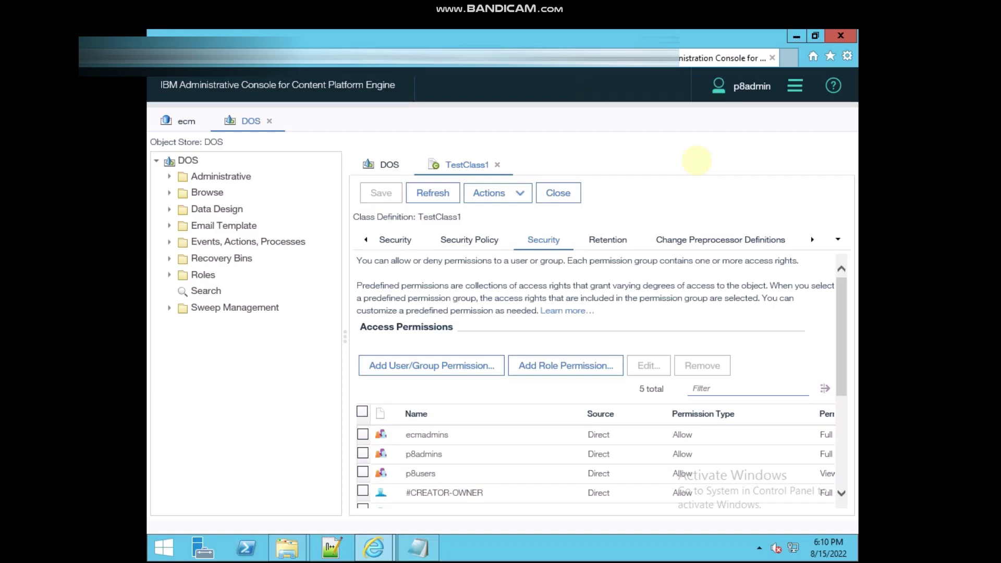
{"action": "key", "text": "ctrl+Tab"}
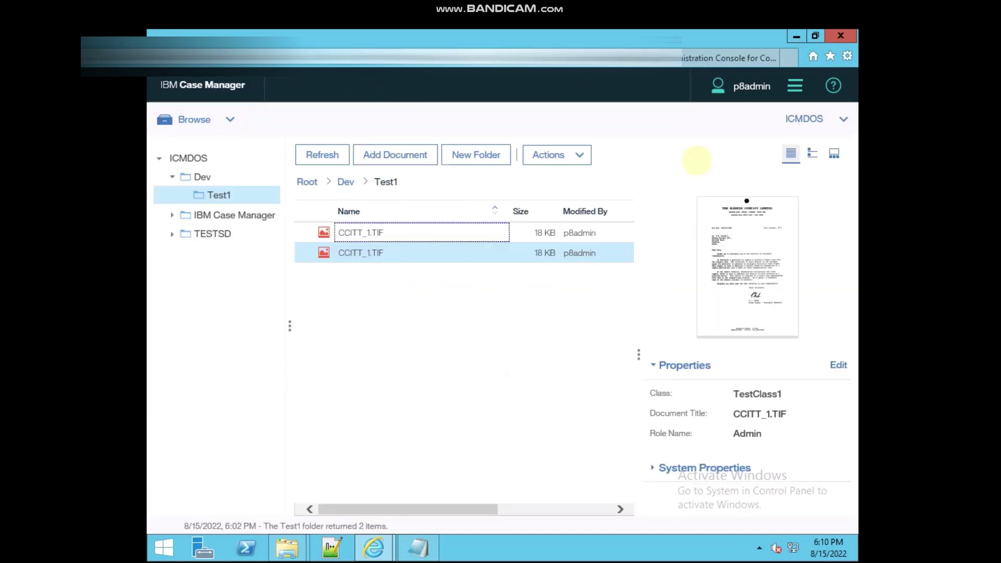
Refresh the Dev folder and pick Start-Stop-Script.txt as a new document to add.
{"action": "left_click", "coordinate": [340, 182]}
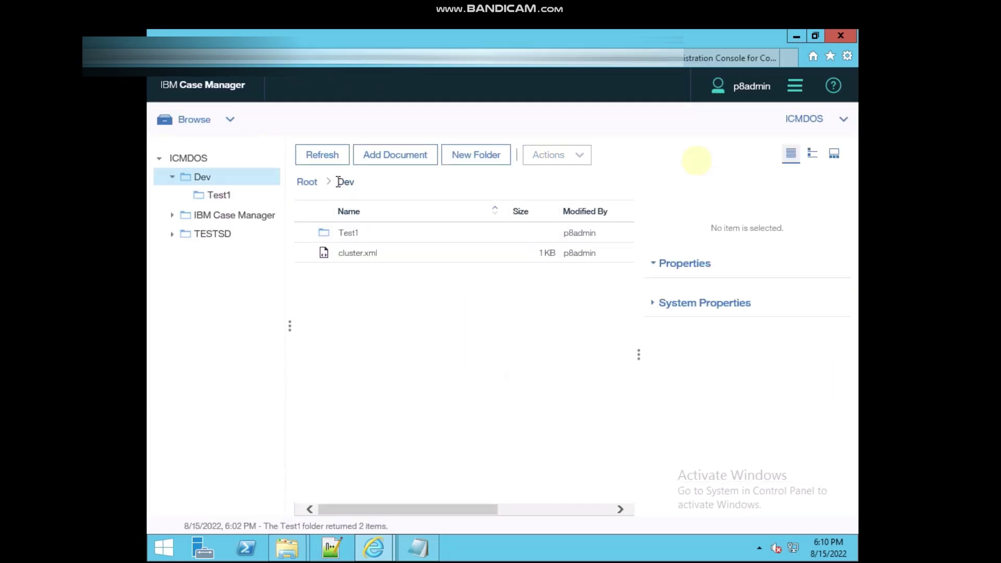
{"action": "left_click", "coordinate": [323, 161]}
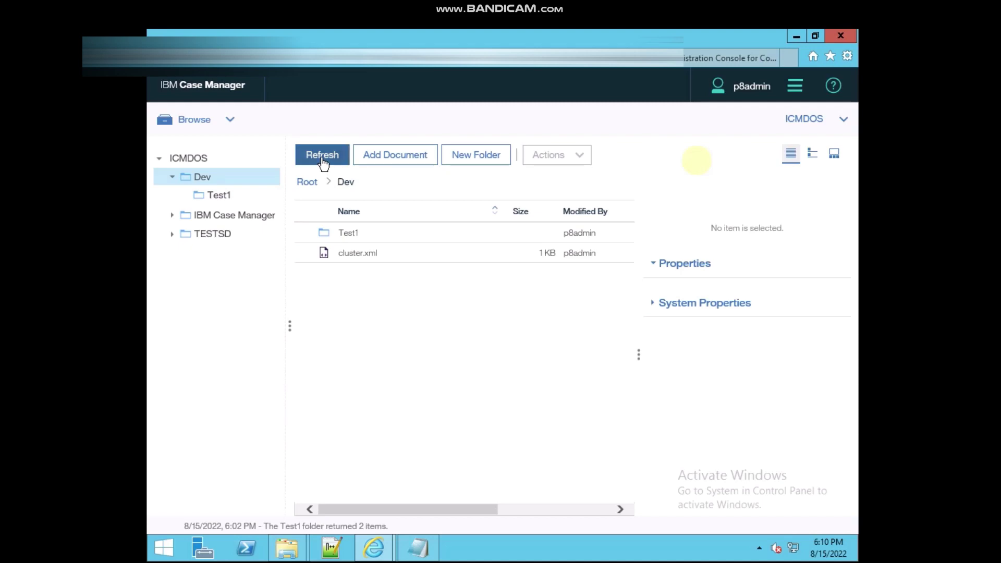
{"action": "left_click", "coordinate": [364, 161]}
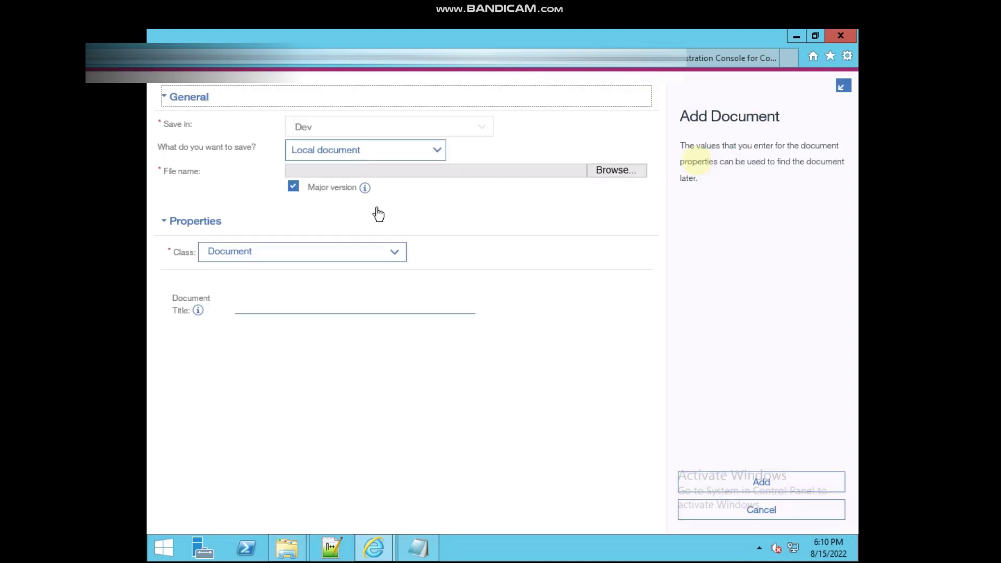
{"action": "left_click", "coordinate": [634, 172]}
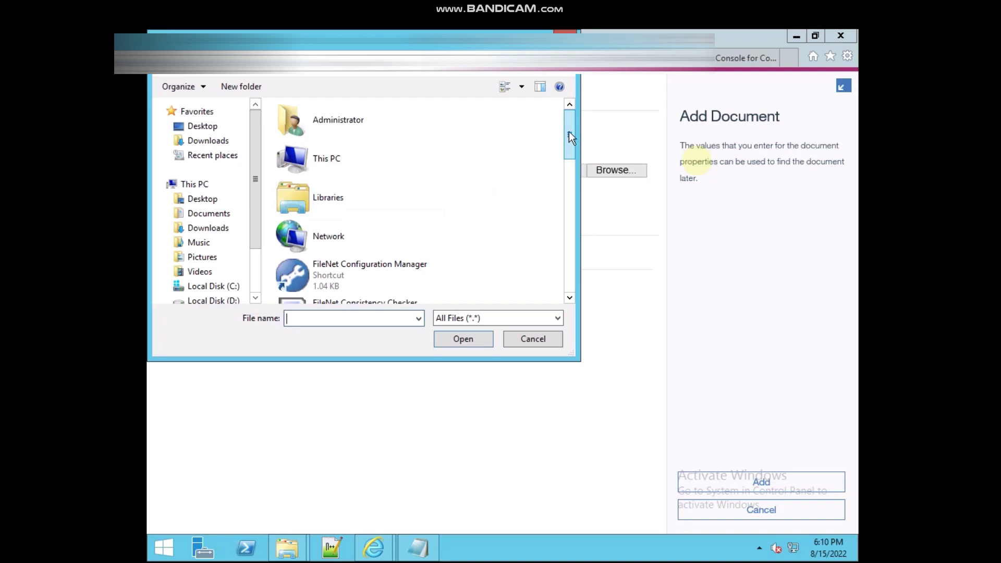
{"action": "left_click_drag", "start_coordinate": [570, 136], "coordinate": [550, 282]}
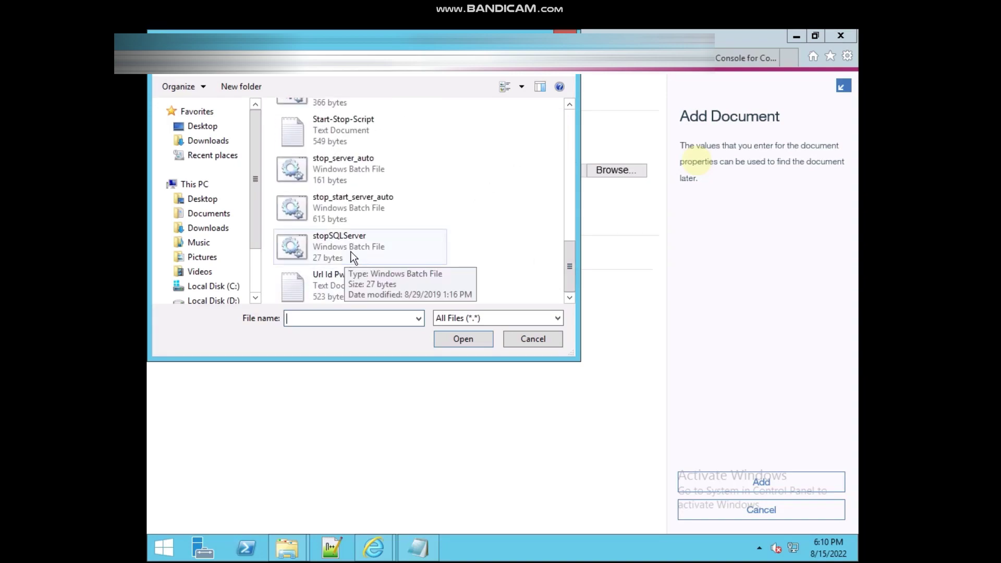
{"action": "double_click", "coordinate": [358, 140]}
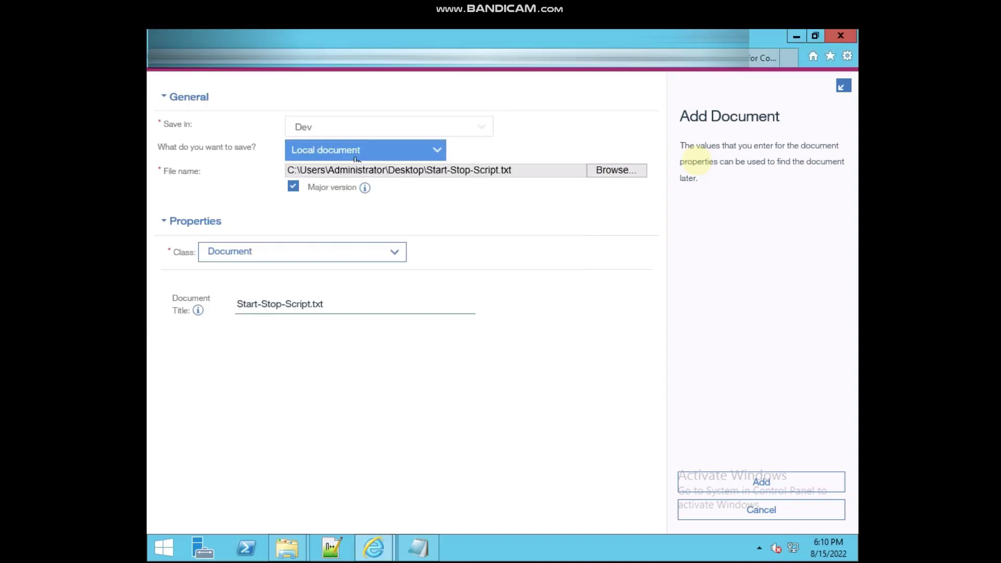
Set the document class to TestClass1 with Role Name 'User' and add it.
{"action": "left_click", "coordinate": [391, 260]}
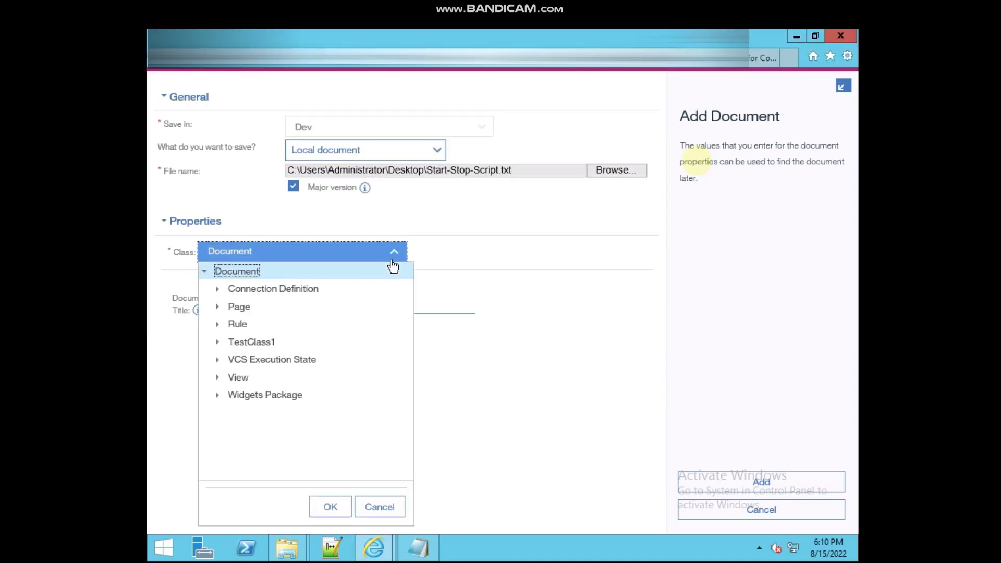
{"action": "left_click", "coordinate": [234, 342]}
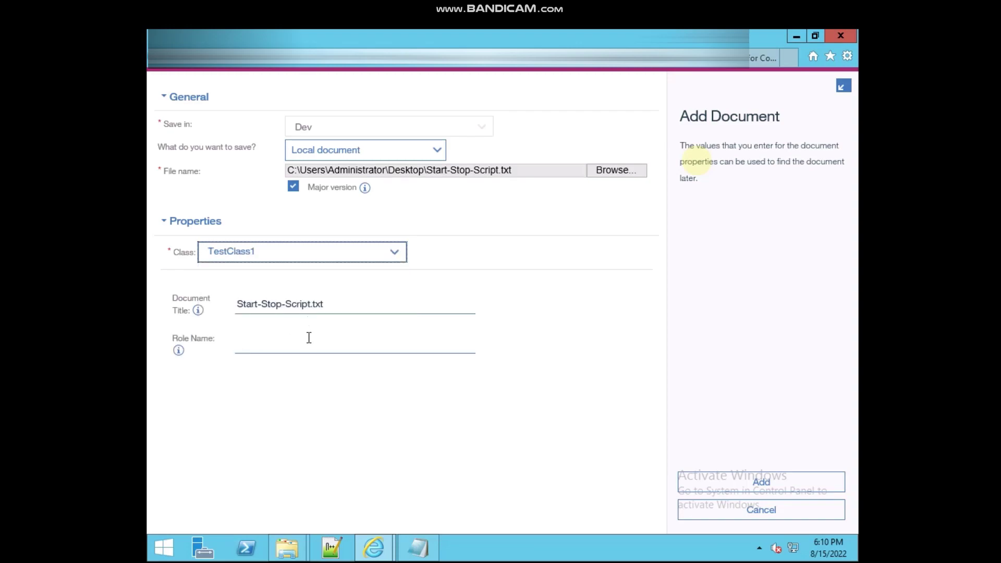
{"action": "left_click", "coordinate": [309, 338]}
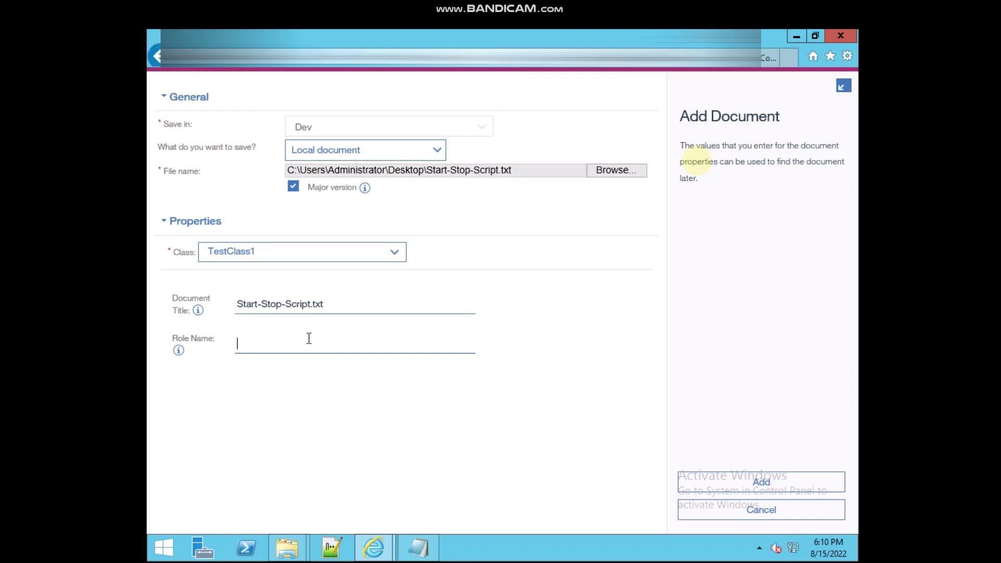
{"action": "type", "text": "User"}
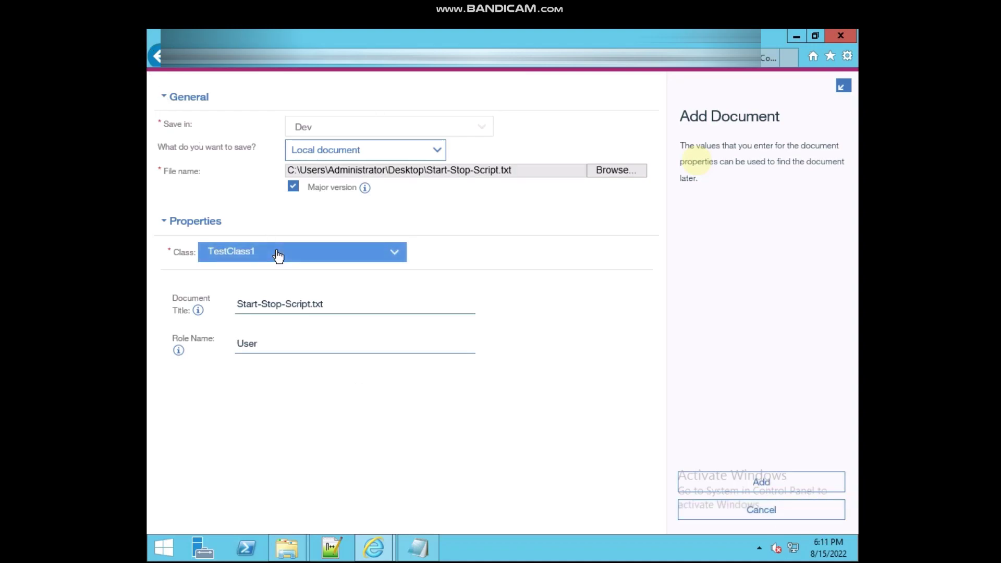
{"action": "left_click", "coordinate": [757, 479]}
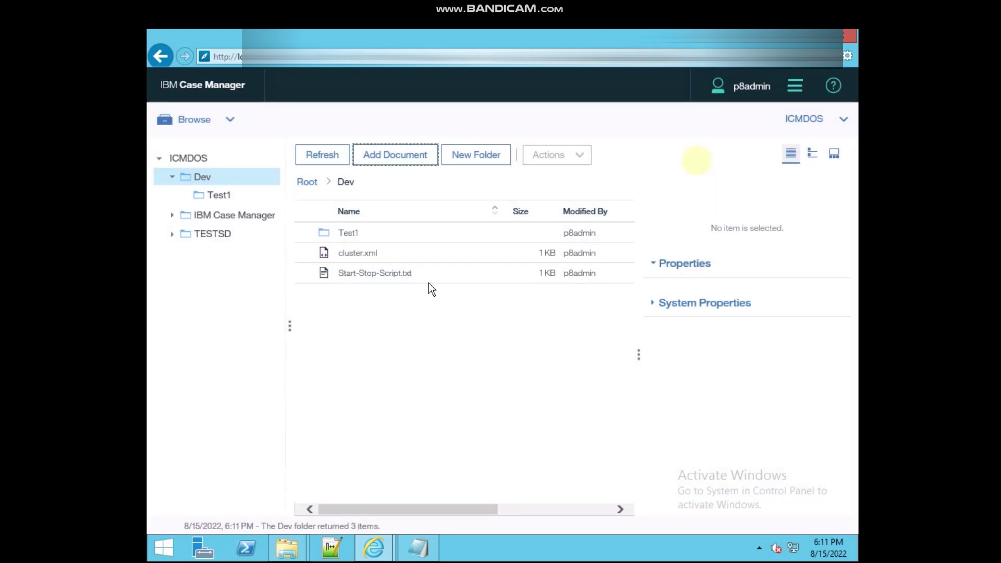
Select the TestClass1 document Start-Stop-Script.txt in Dev and bring up its context menu.
{"action": "left_click", "coordinate": [429, 280]}
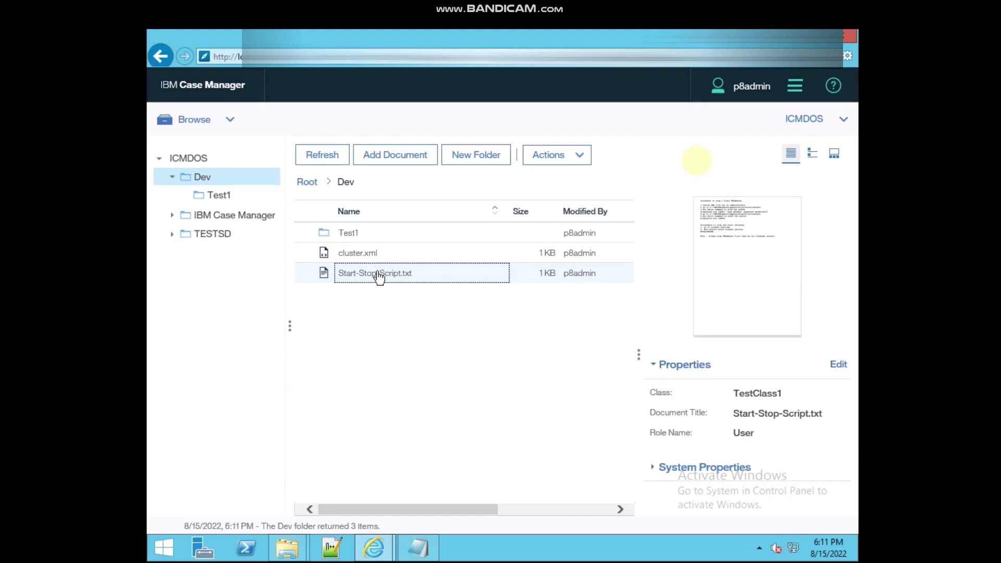
{"action": "right_click", "coordinate": [375, 274]}
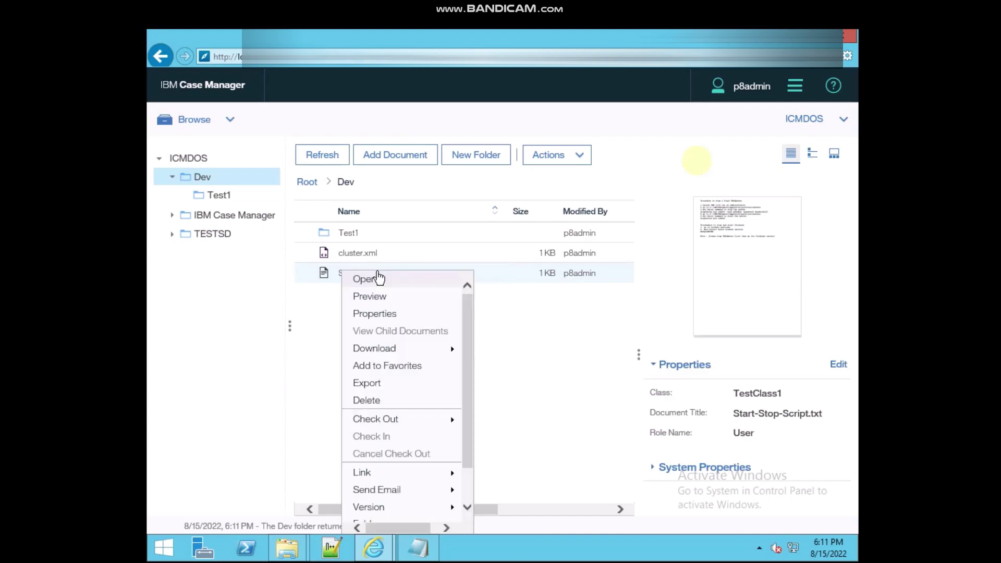
Show Start-Stop-Script.txt's security: owners ecmadmins, p8admin, p8admins and p8users as Reader.
{"action": "left_click", "coordinate": [388, 315]}
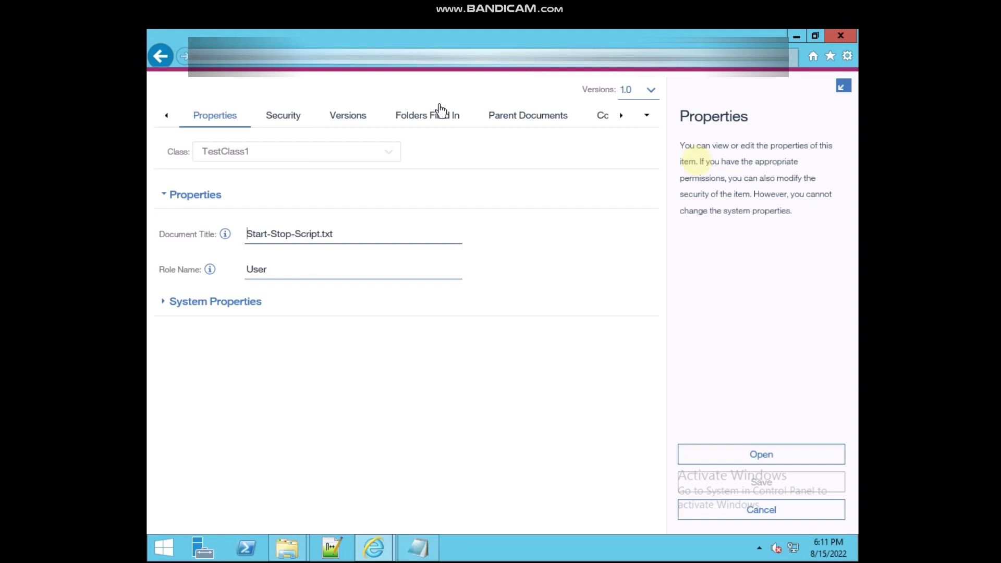
{"action": "left_click", "coordinate": [279, 108]}
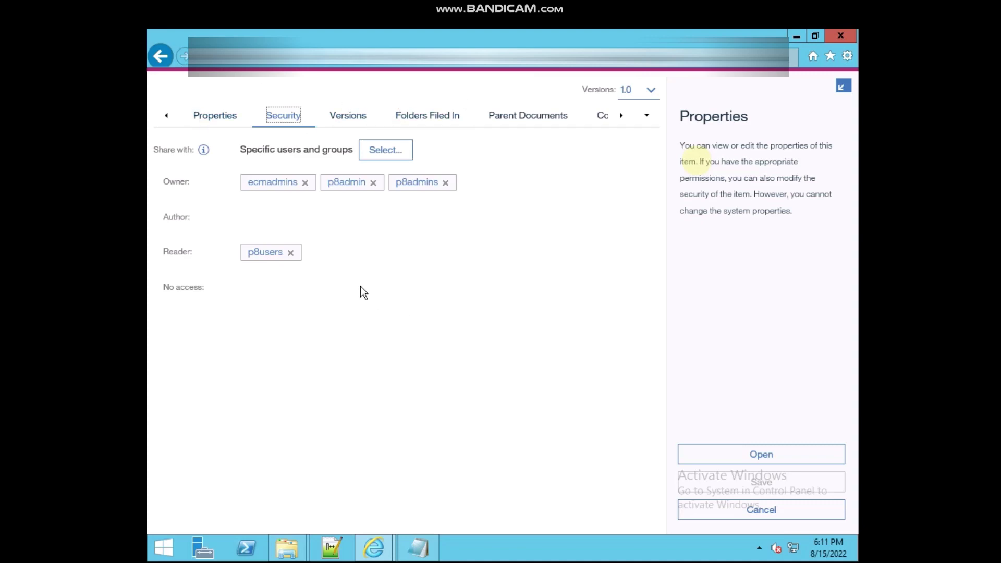
{"action": "mouse_move", "coordinate": [260, 256]}
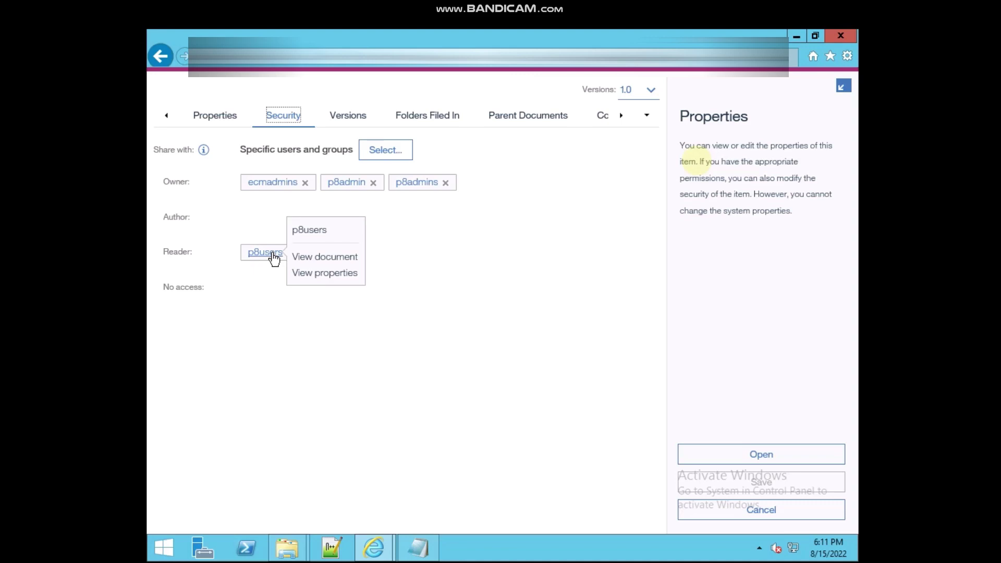
{"action": "mouse_move", "coordinate": [273, 185]}
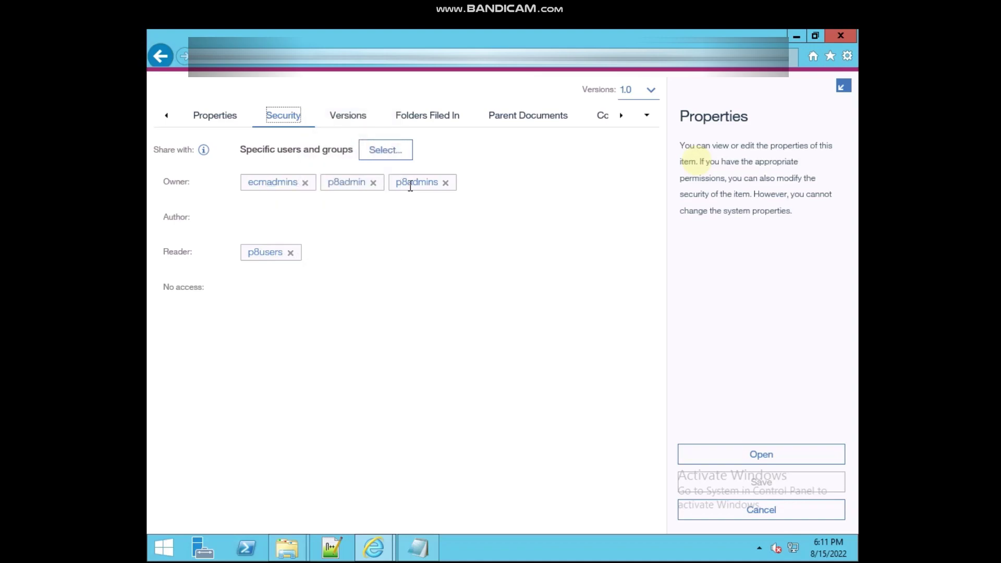
{"action": "mouse_move", "coordinate": [359, 185]}
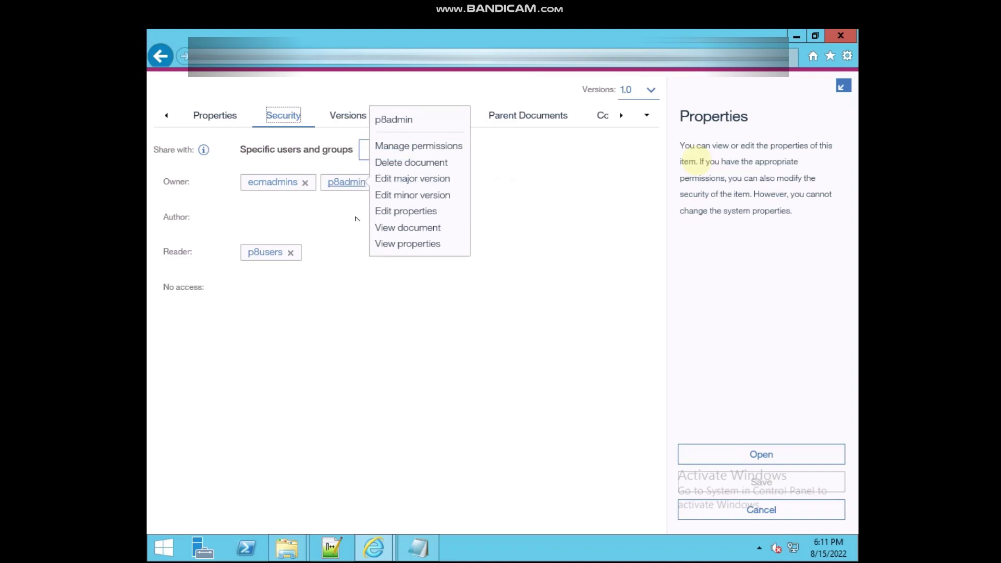